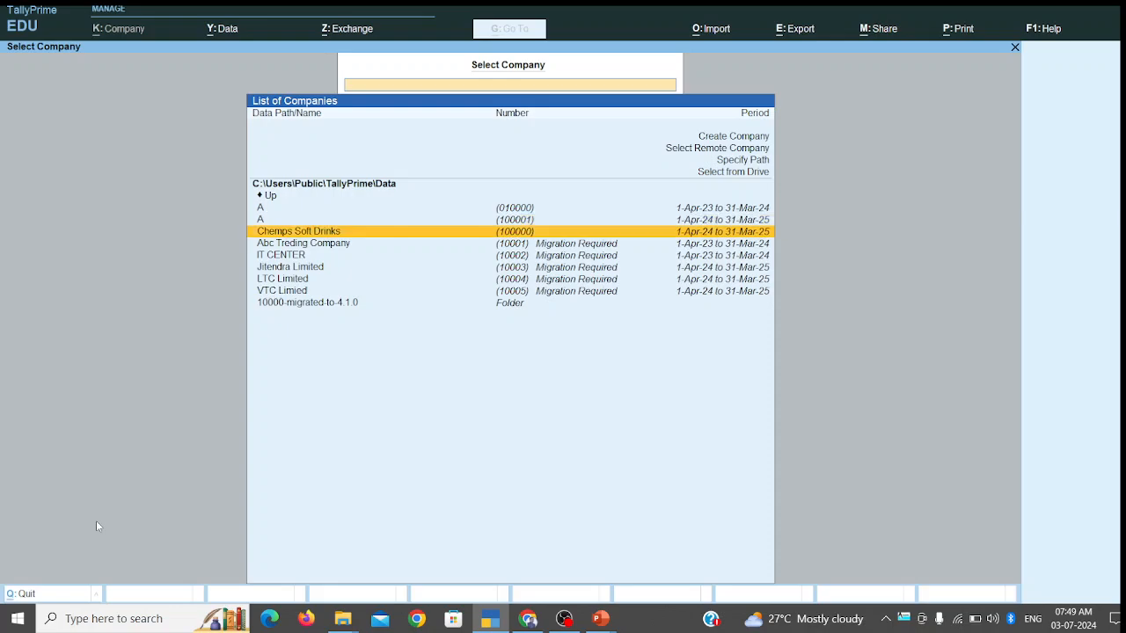
# Step: Open the company Chemps Soft Drinks and start creating a new master
pyautogui.press('Return')
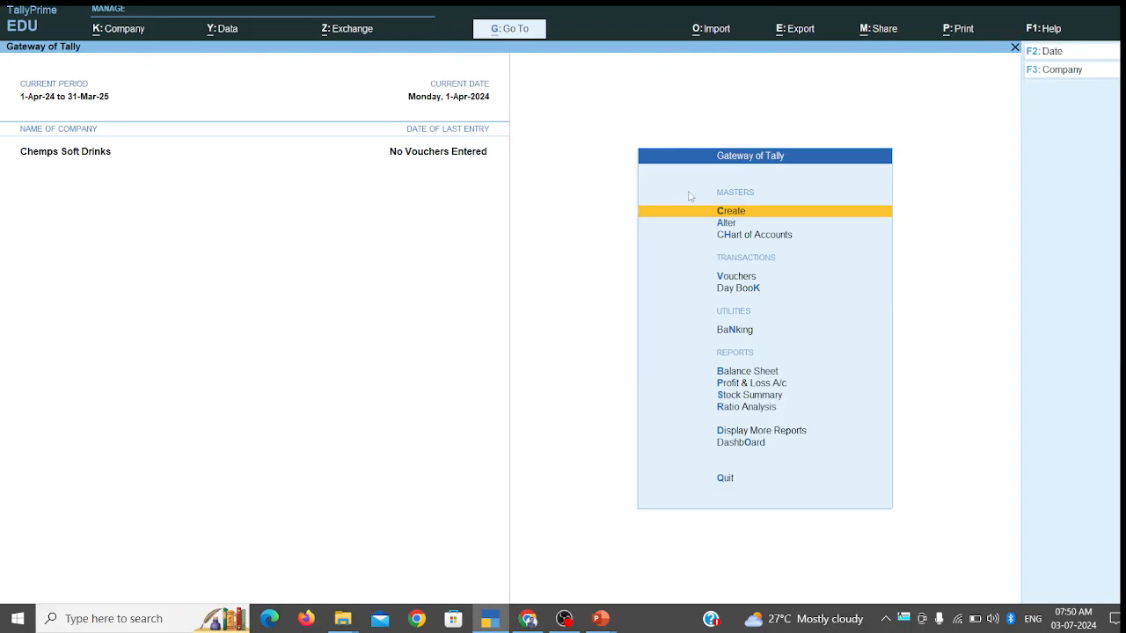
pyautogui.click(728, 216)
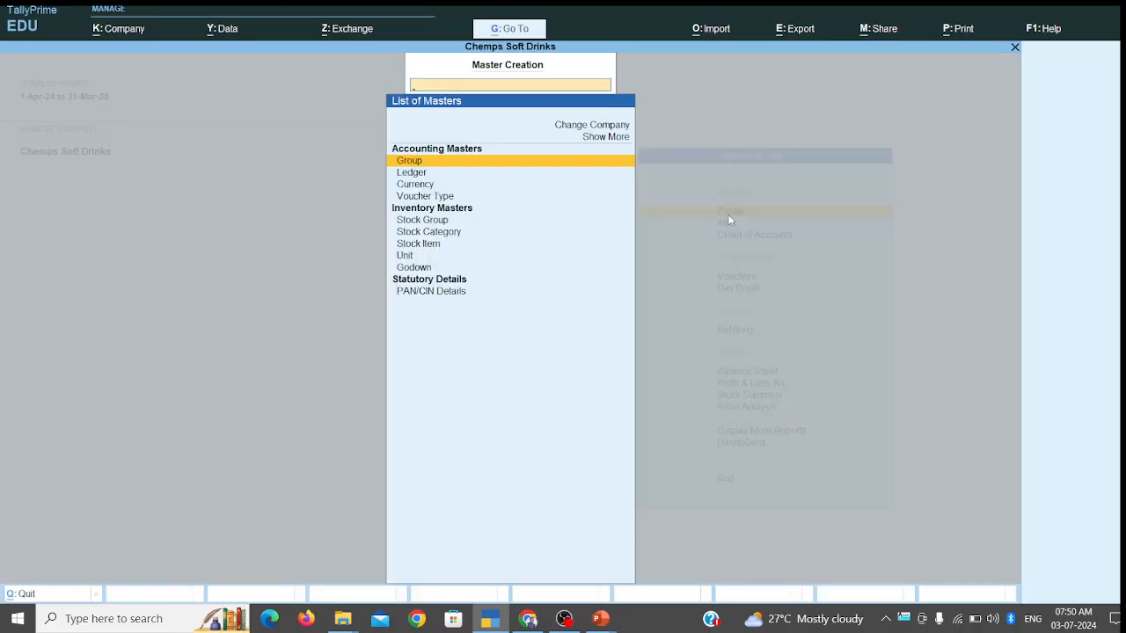
# Step: Look through the accounting, inventory and statutory master types and open the creation form for a ledger
pyautogui.press('Down')
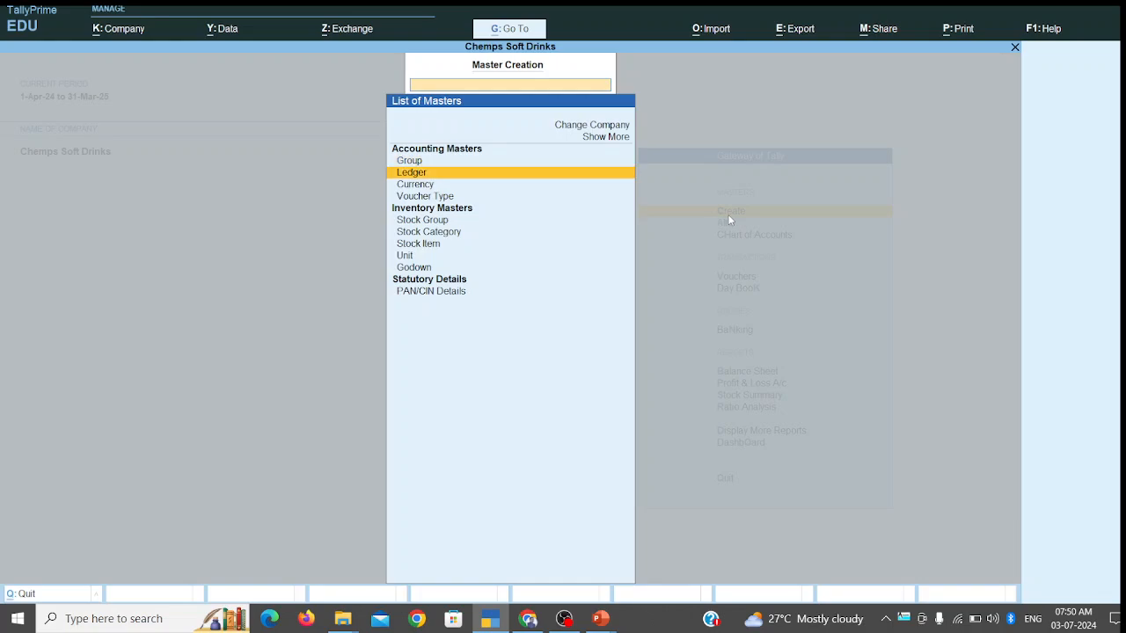
pyautogui.press('Up')
pyautogui.press('Down')
pyautogui.press('Down')
pyautogui.press('Down')
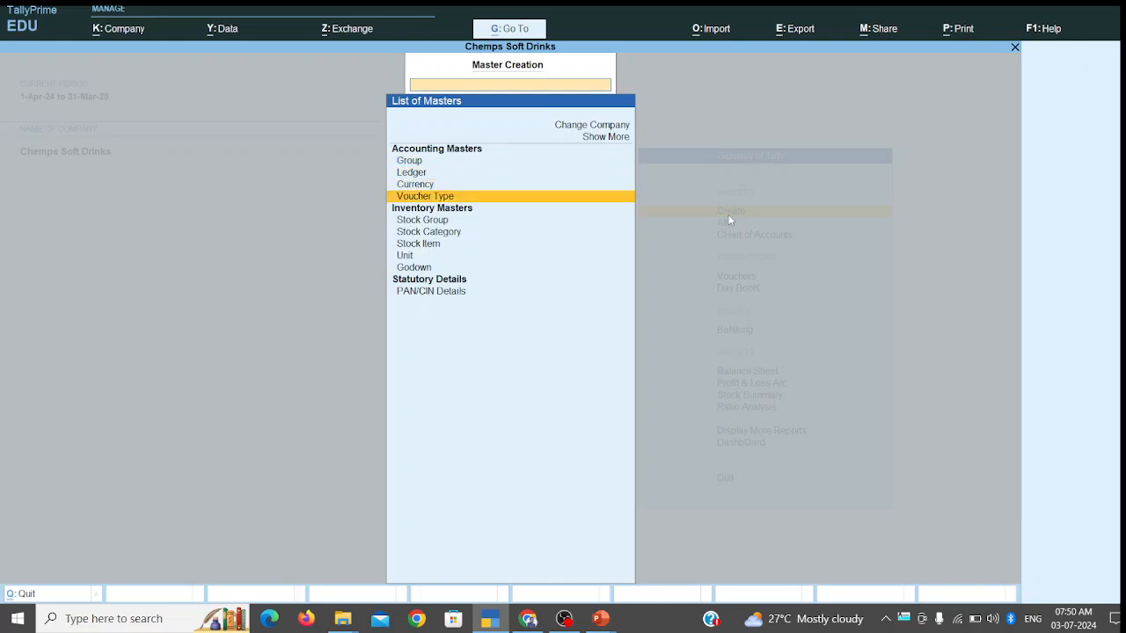
pyautogui.press('Down')
pyautogui.press('Down')
pyautogui.press('Down')
pyautogui.press('Down')
pyautogui.press('Down')
pyautogui.press('Down')
pyautogui.press('Down')
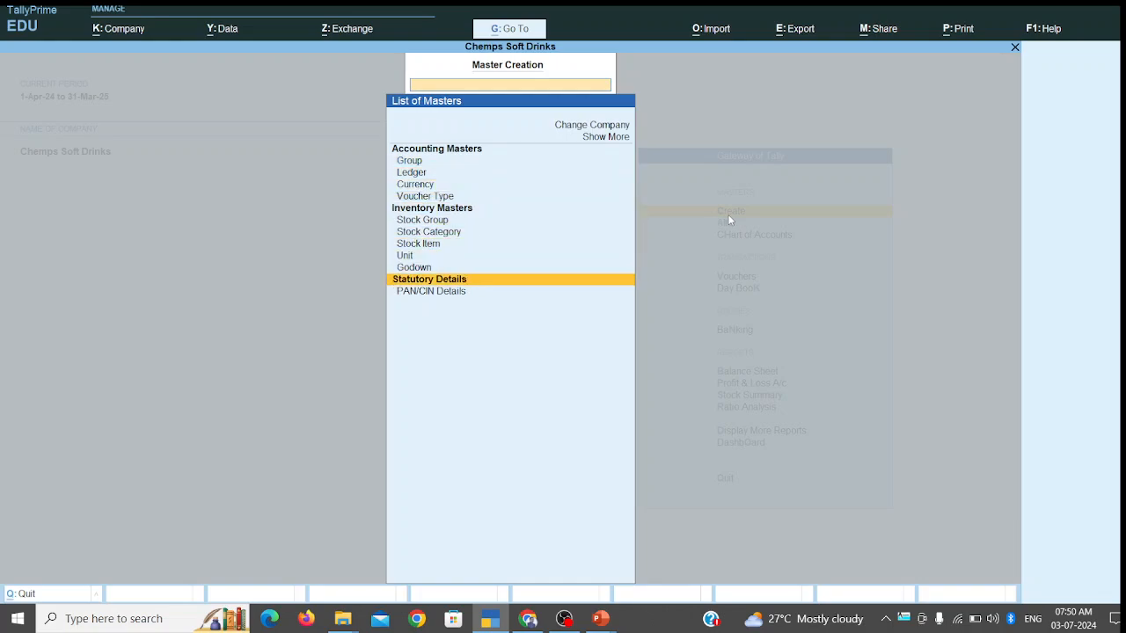
pyautogui.press('Up')
pyautogui.press('Up')
pyautogui.press('Up')
pyautogui.press('Up')
pyautogui.press('Up')
pyautogui.press('Up')
pyautogui.press('Up')
pyautogui.press('Up')
pyautogui.press('Up')
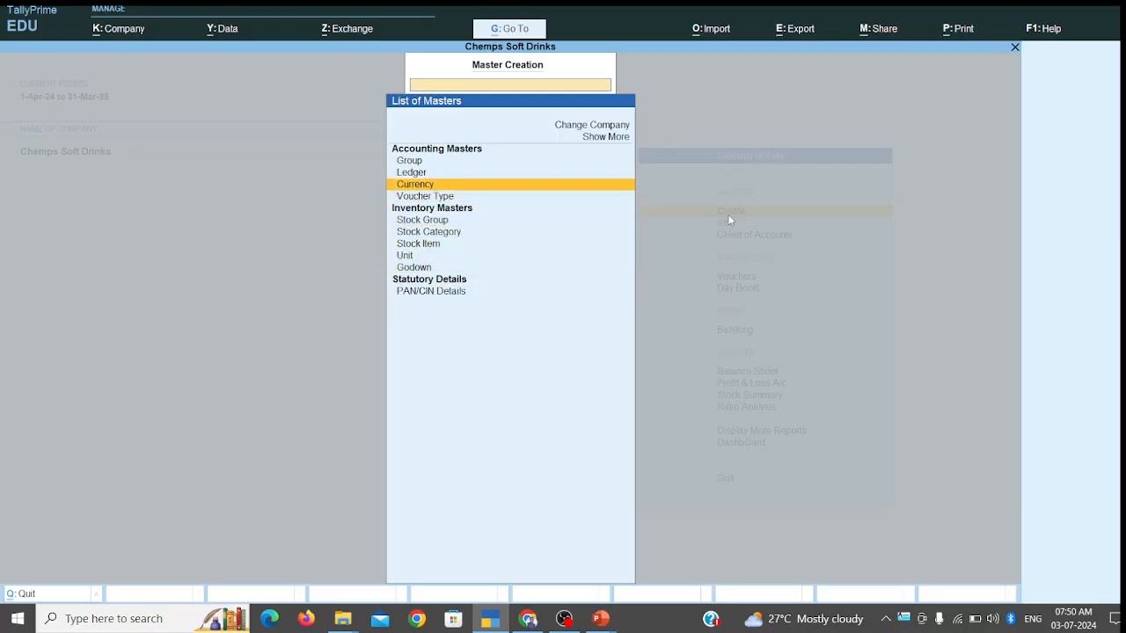
pyautogui.press('Return')
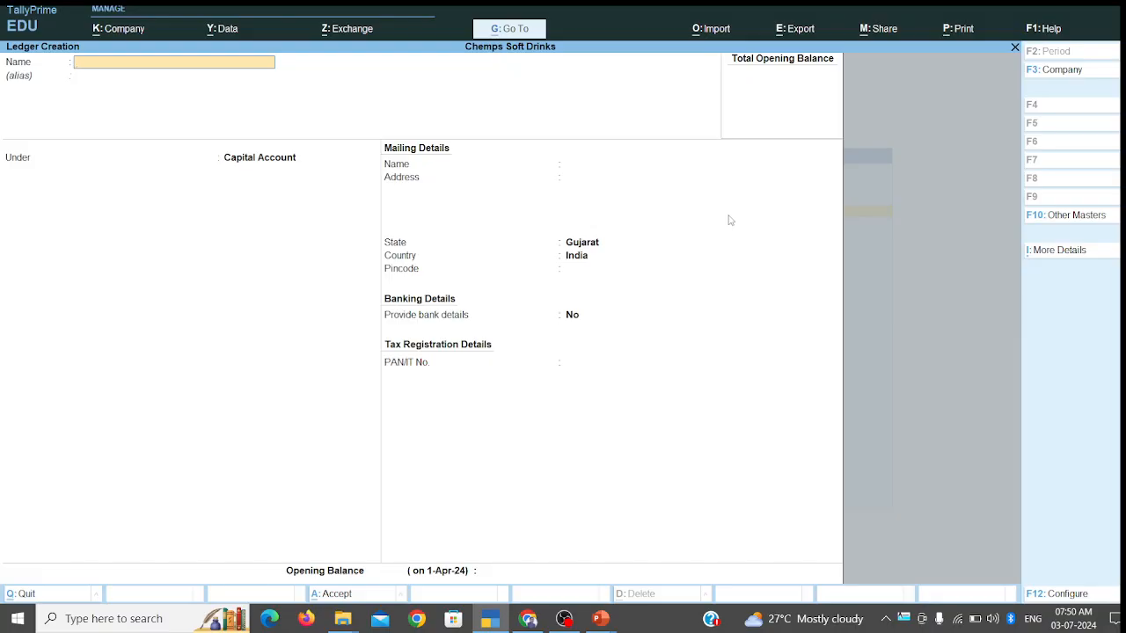
# Step: Try to create a ledger named Cash, and clear the name
pyautogui.write('Cash')
pyautogui.press('Return')
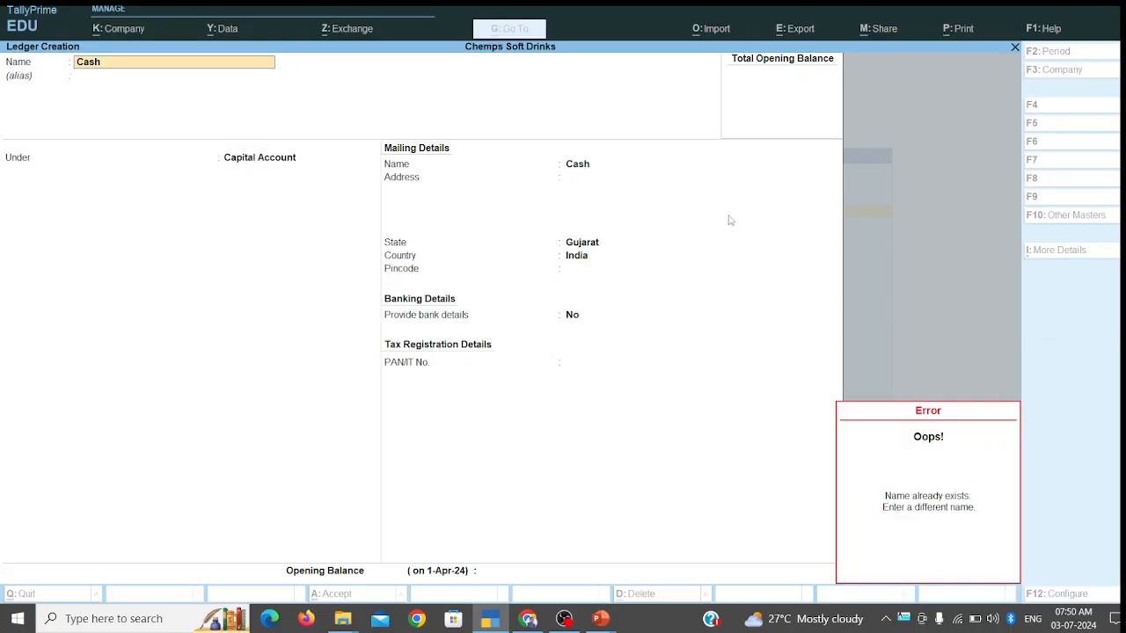
pyautogui.press('Escape')
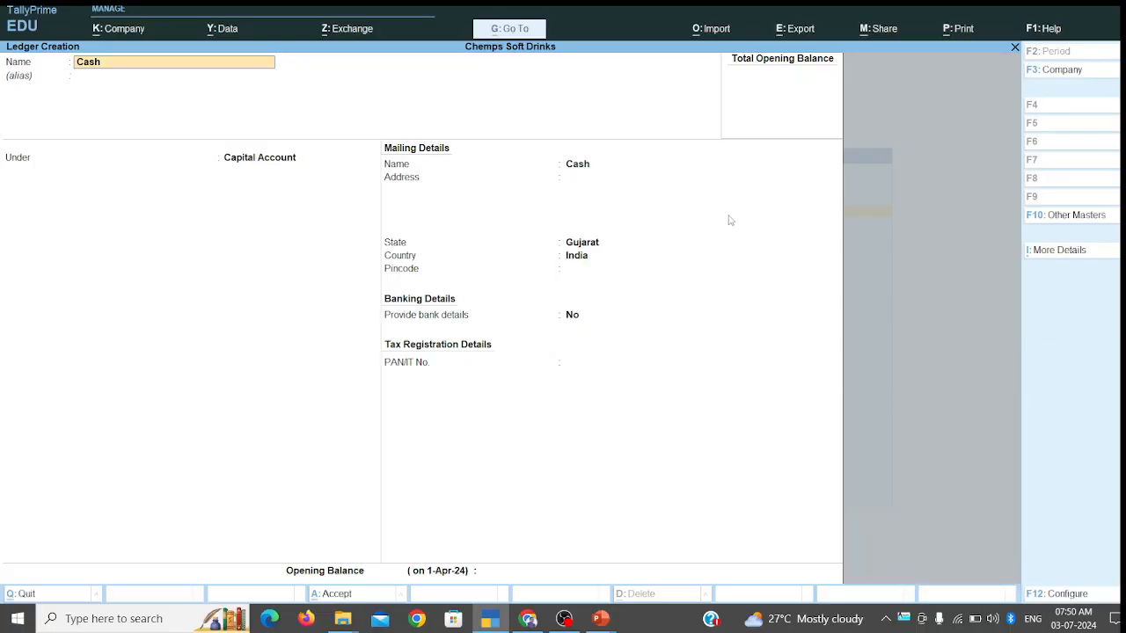
pyautogui.press('BackSpace')
# Step: Enter the owner's account name as the ledger name, without an alias, and place it under Capital Account
pyautogui.write('Rakeshbhai A/c')
pyautogui.press('Return')
pyautogui.press('Return')
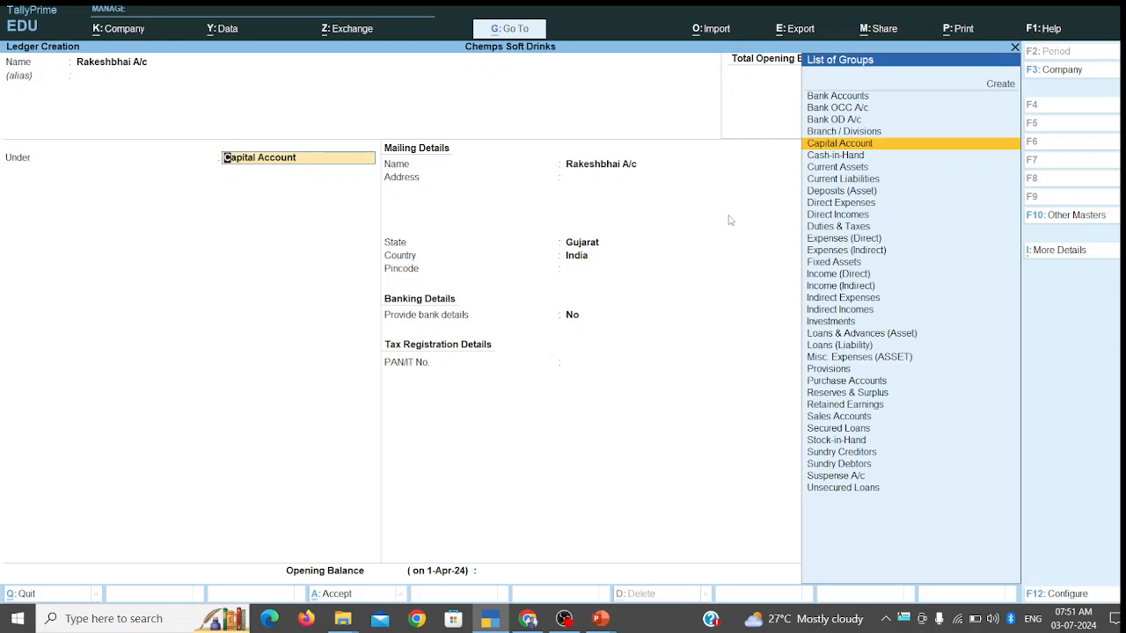
pyautogui.press('Return')
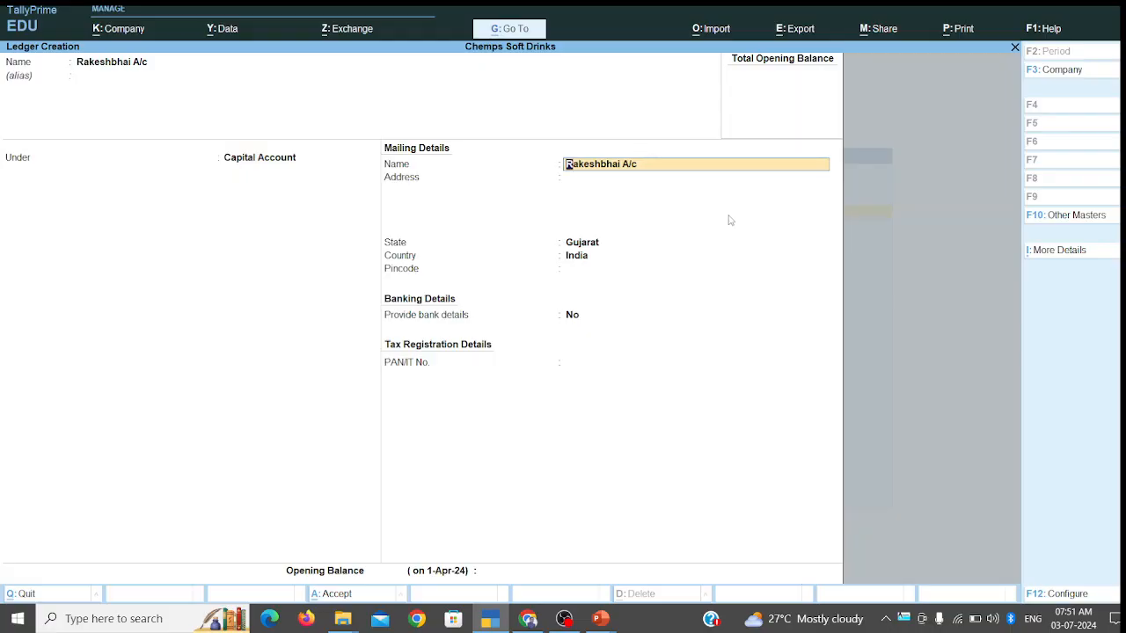
# Step: Save the capital ledger with default mailing details, no bank details and no PAN, and leave ledger creation
pyautogui.press('Return')
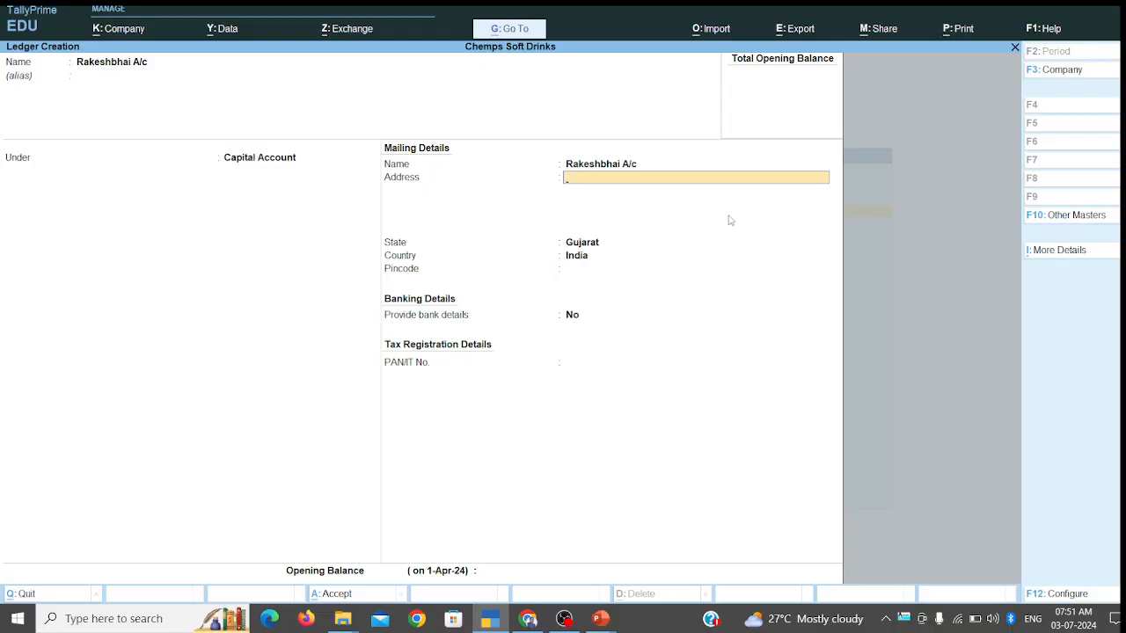
pyautogui.press('Return')
pyautogui.press('Return')
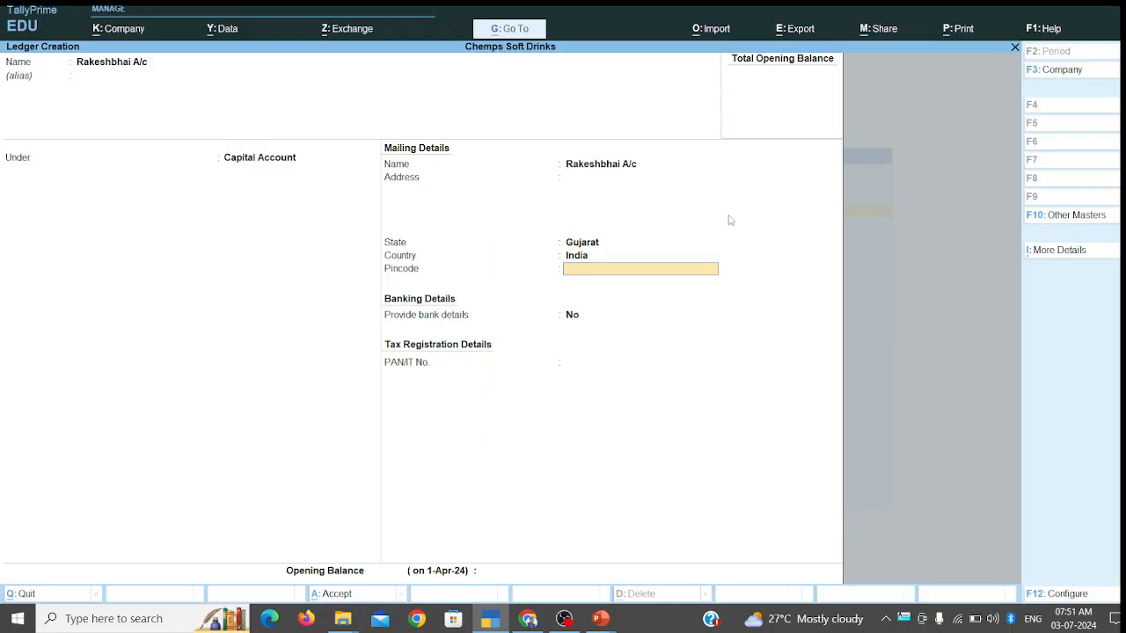
pyautogui.press('Return')
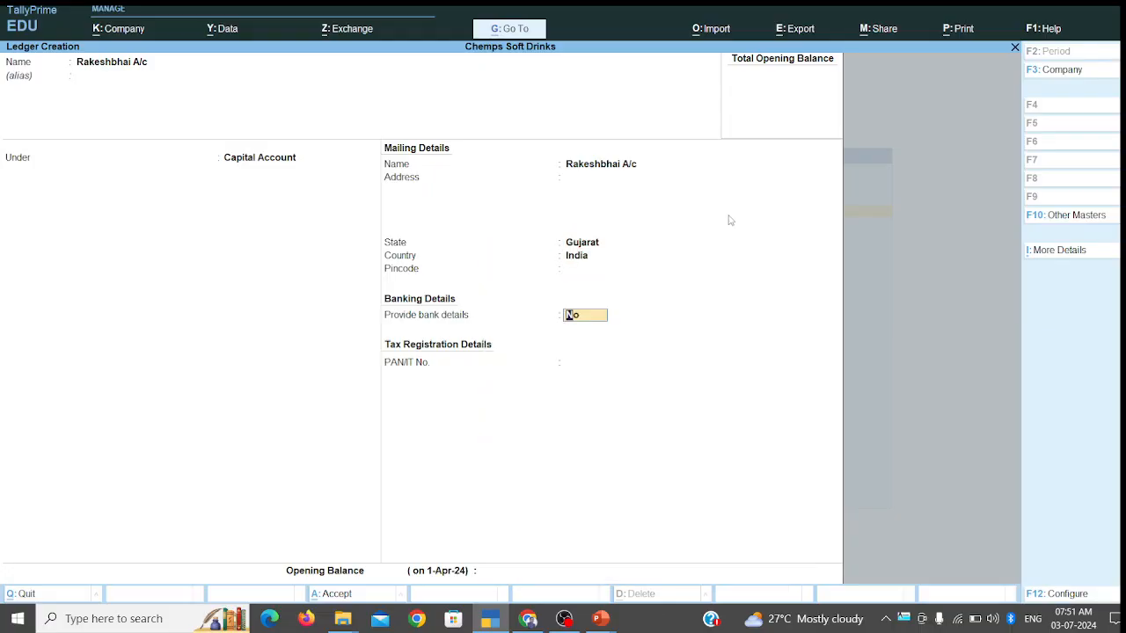
pyautogui.press('Return')
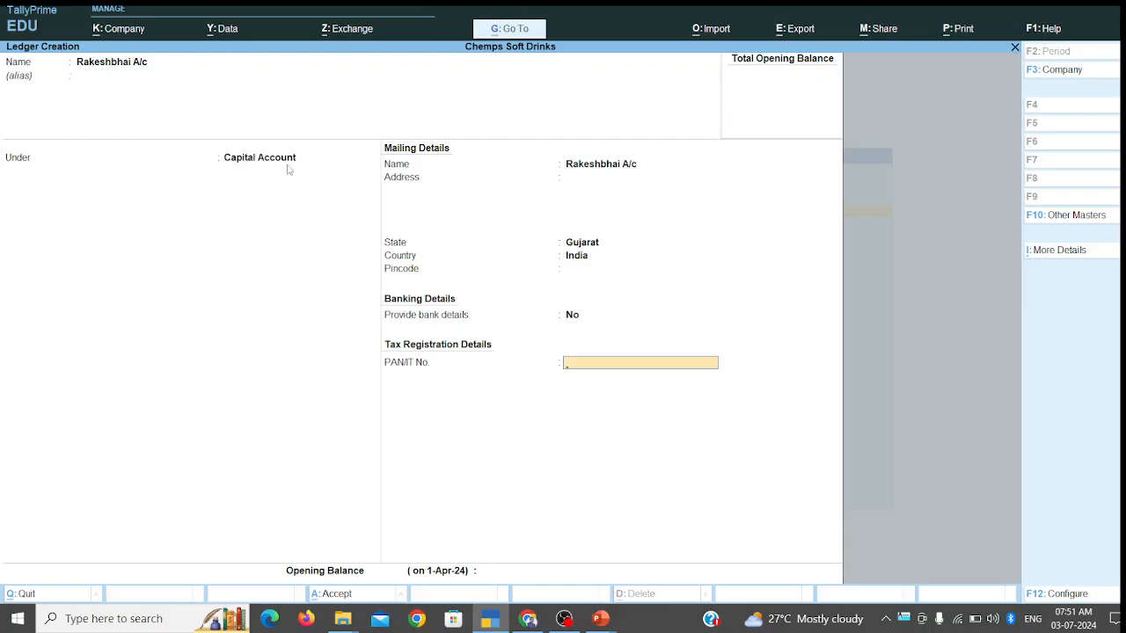
pyautogui.press('Return')
pyautogui.press('Return')
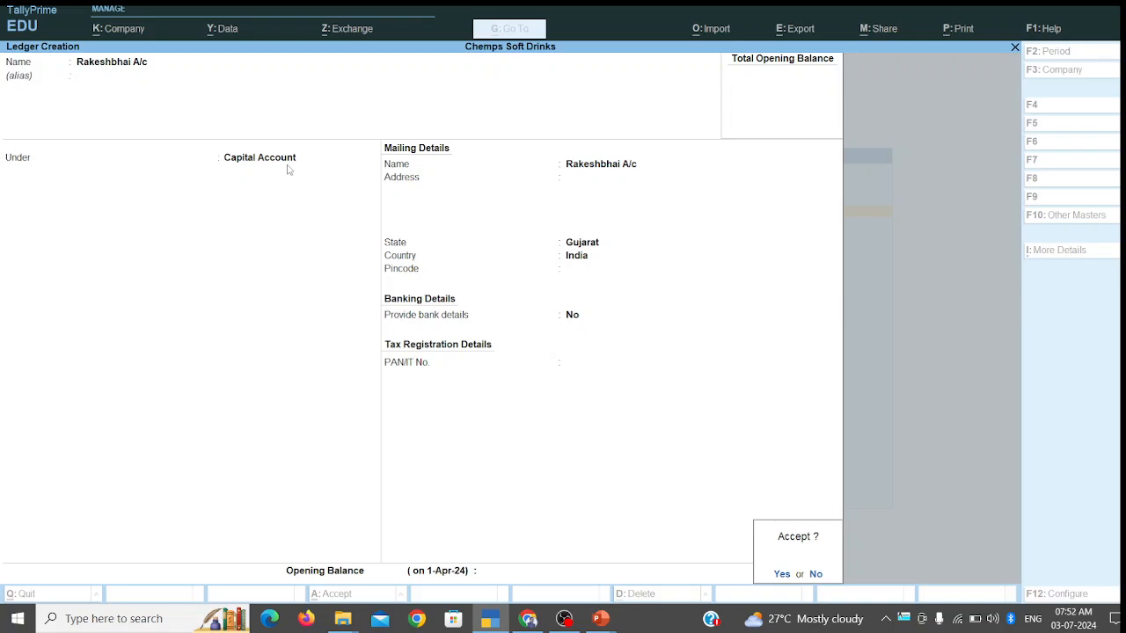
pyautogui.press('Return')
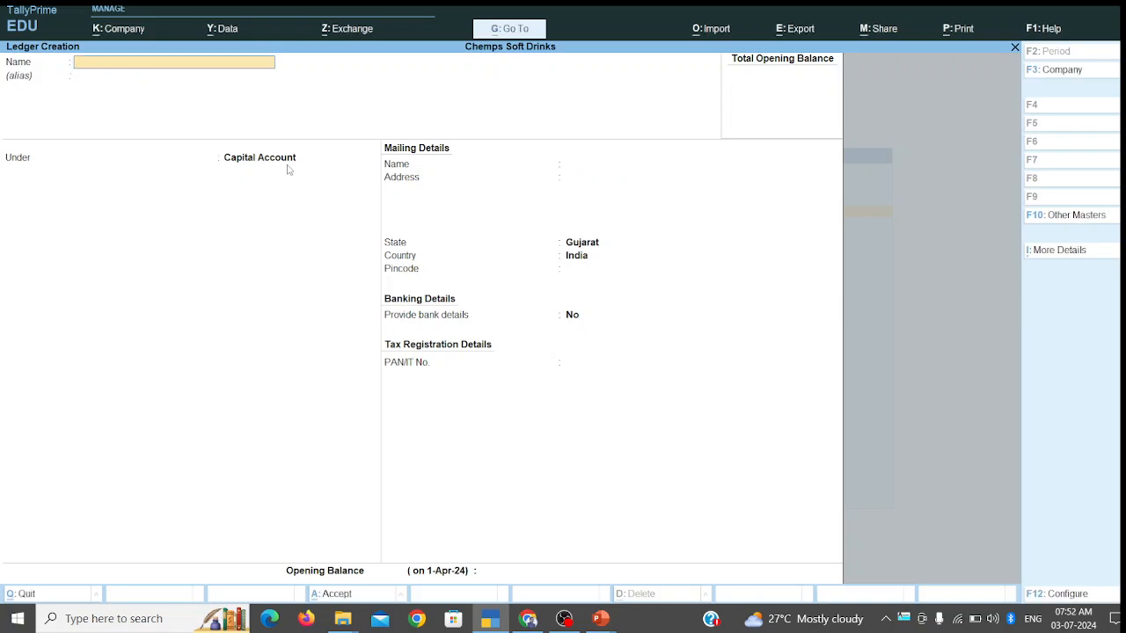
pyautogui.press('Escape')
pyautogui.press('Escape')
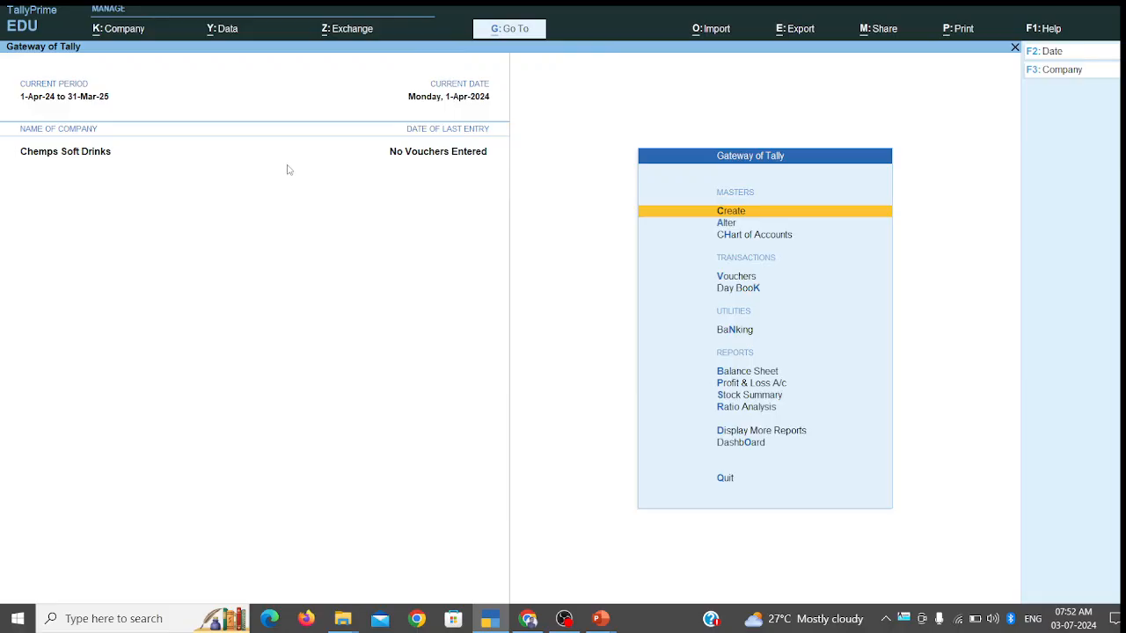
# Step: Switch to the presentation to check the first transaction's accounts, amount and voucher type, and return to TallyPrime
pyautogui.hotkey('alt', 'Tab')
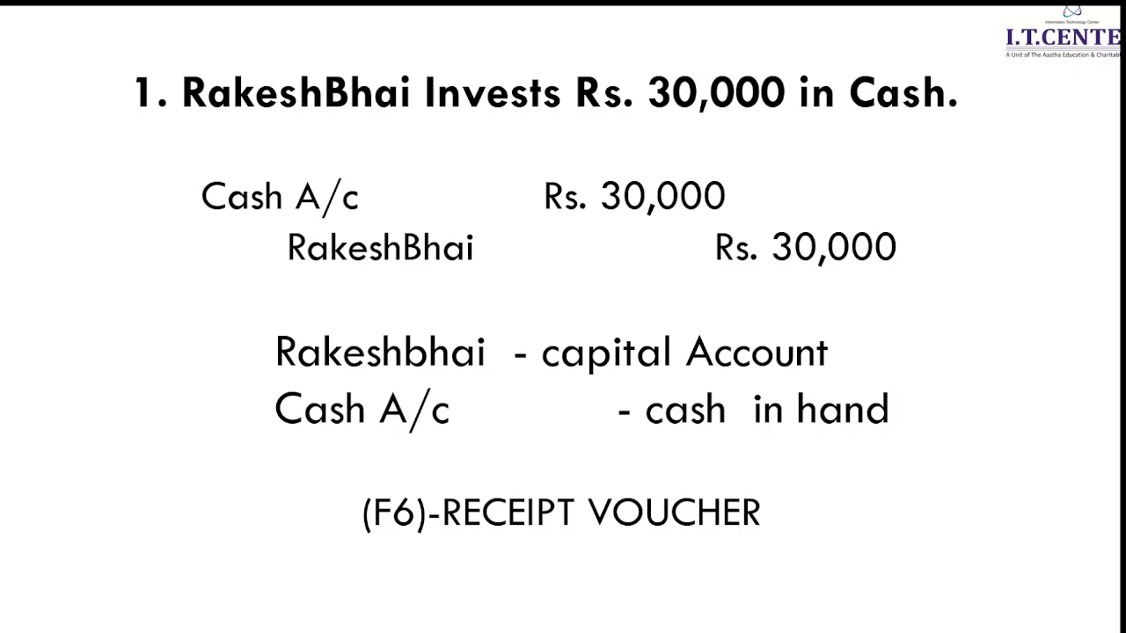
pyautogui.hotkey('alt', 'Tab')
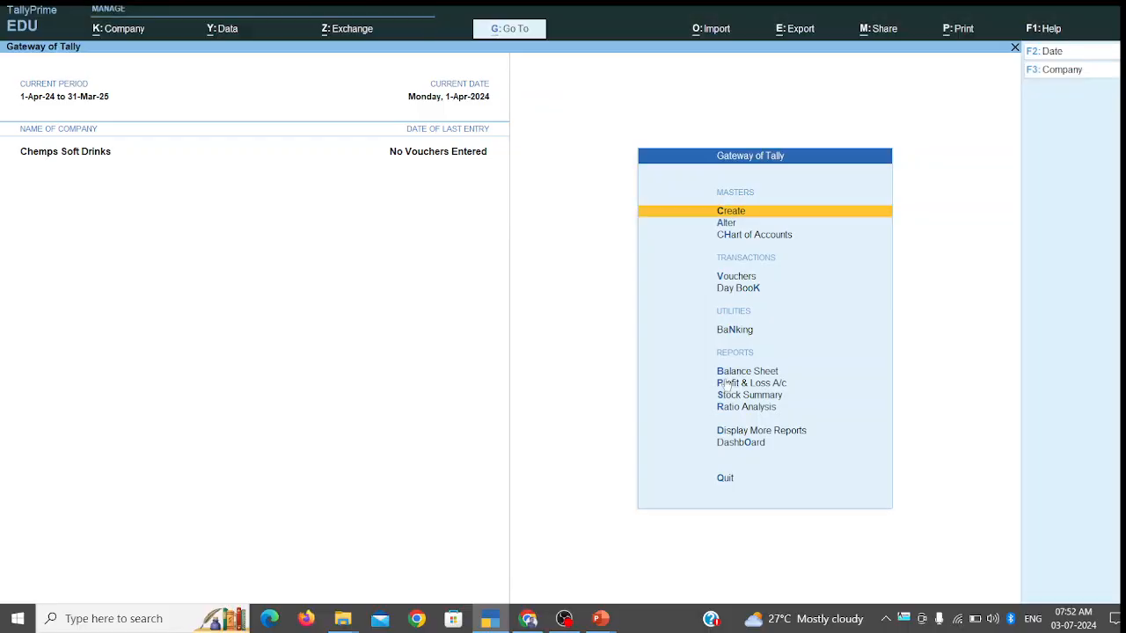
pyautogui.press('Down')
pyautogui.press('Down')
pyautogui.press('Down')
pyautogui.press('Down')
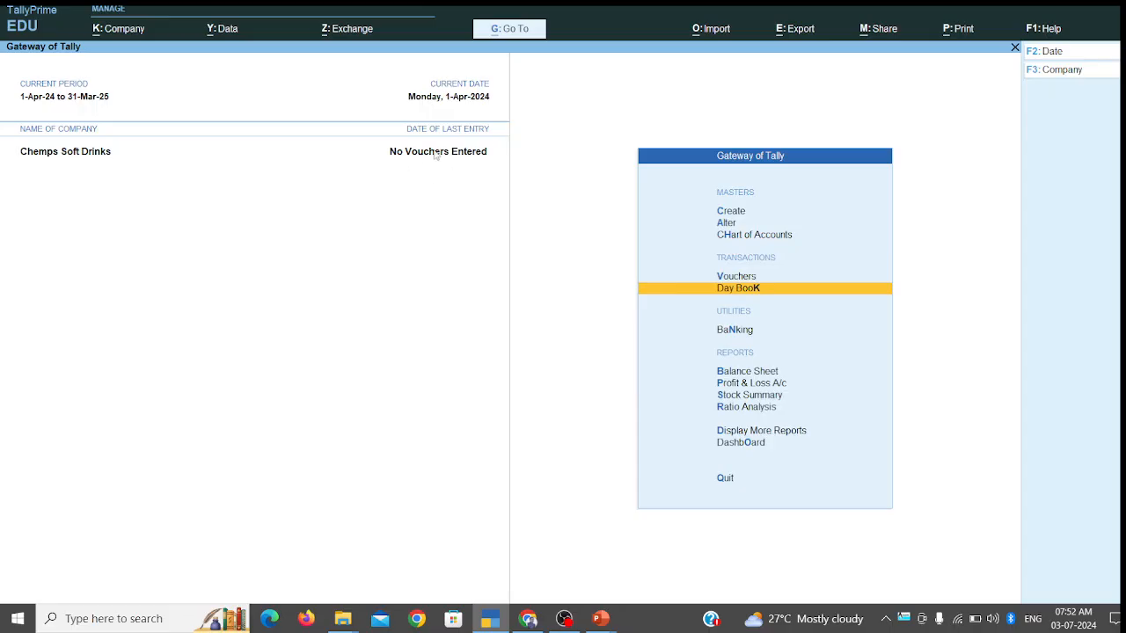
pyautogui.click(735, 278)
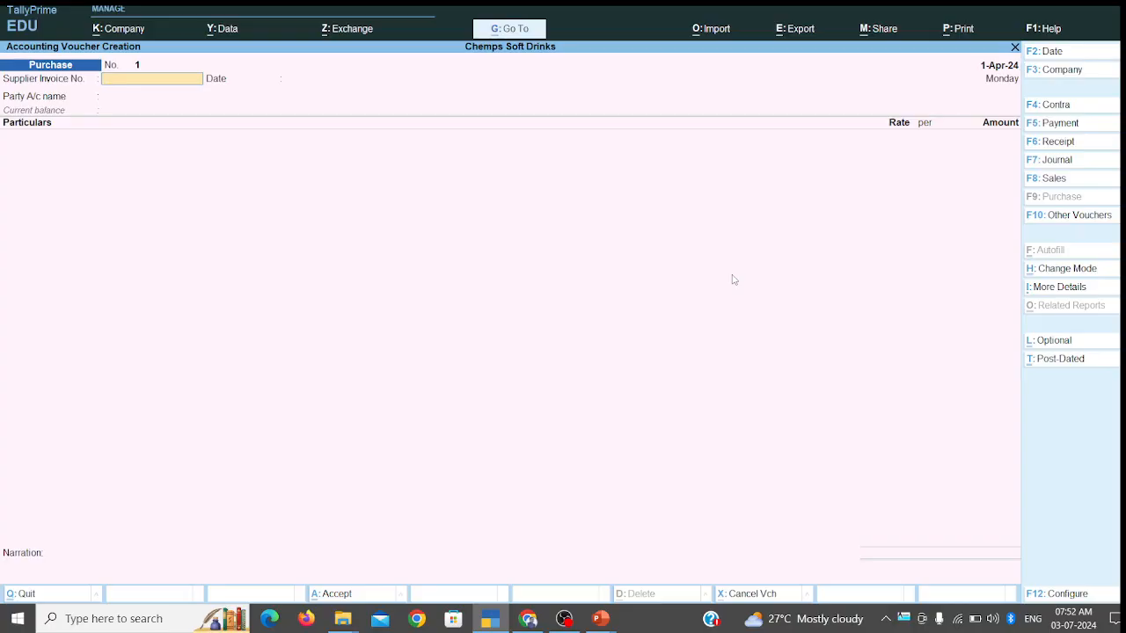
pyautogui.press('Escape')
pyautogui.press('Down')
pyautogui.press('Down')
pyautogui.press('Down')
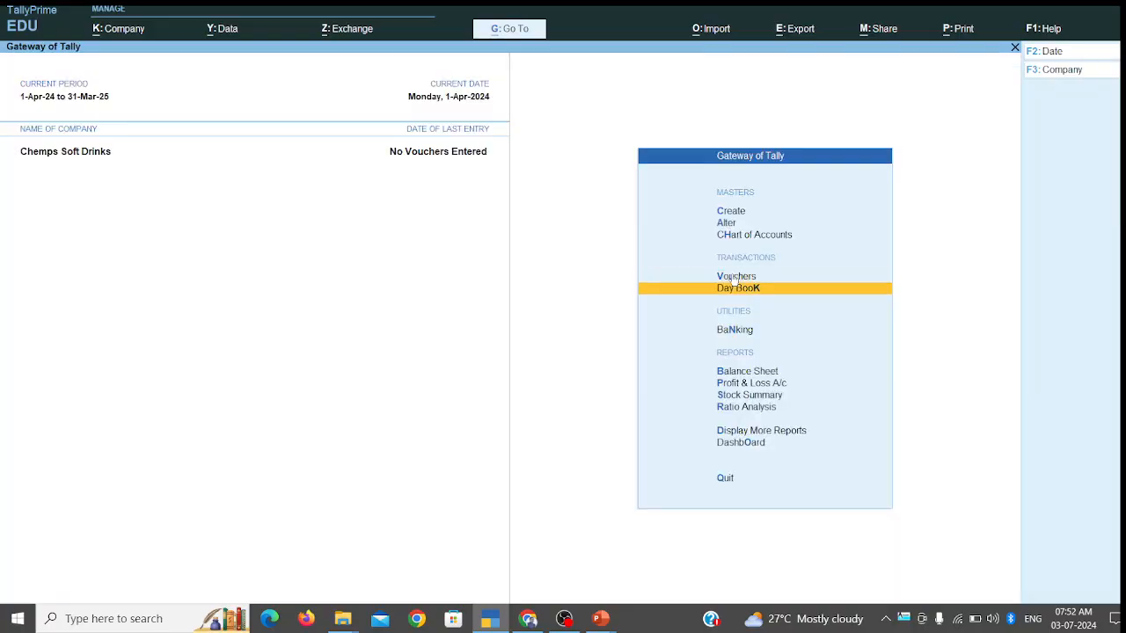
pyautogui.press('Up')
pyautogui.press('Up')
pyautogui.press('Up')
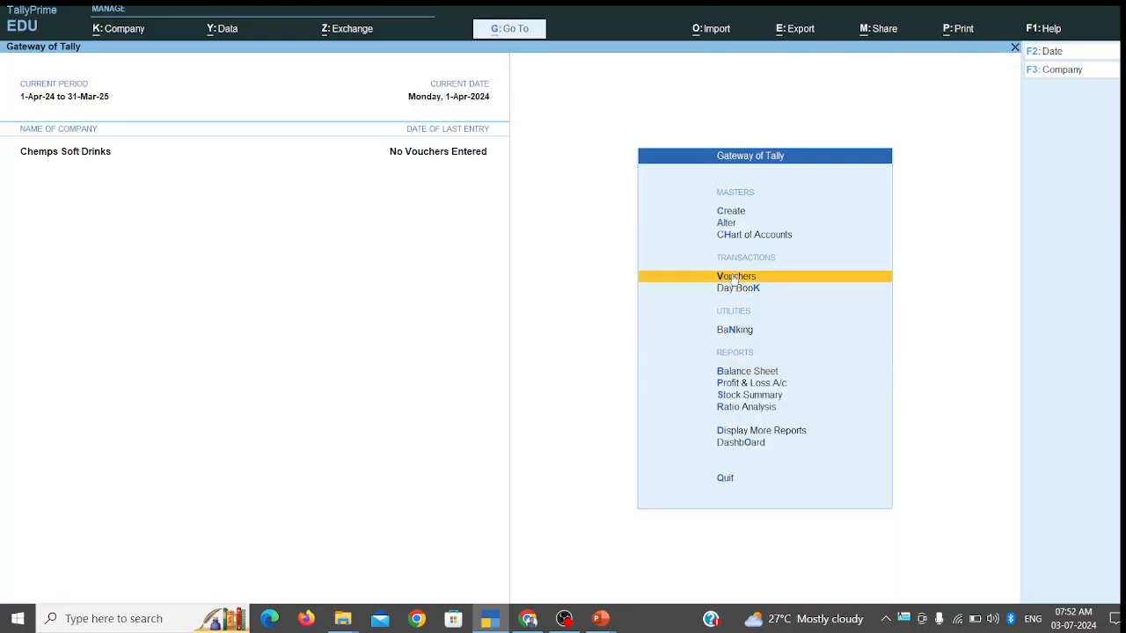
# Step: Start a Receipt voucher and credit the owner's capital account with 30,000
pyautogui.click(734, 278)
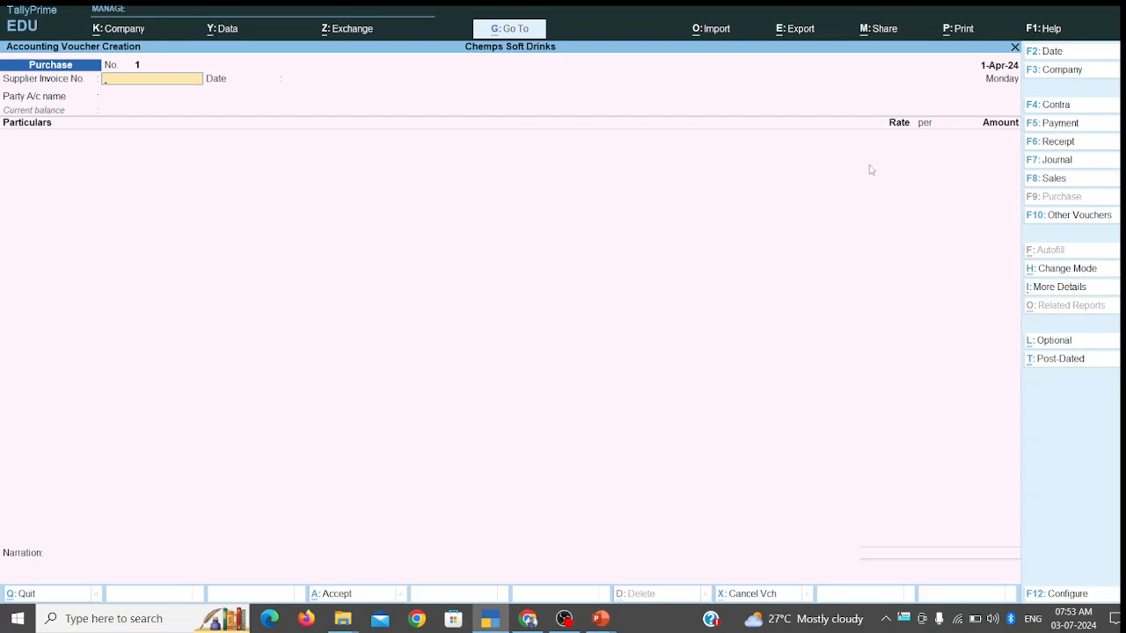
pyautogui.press('F6')
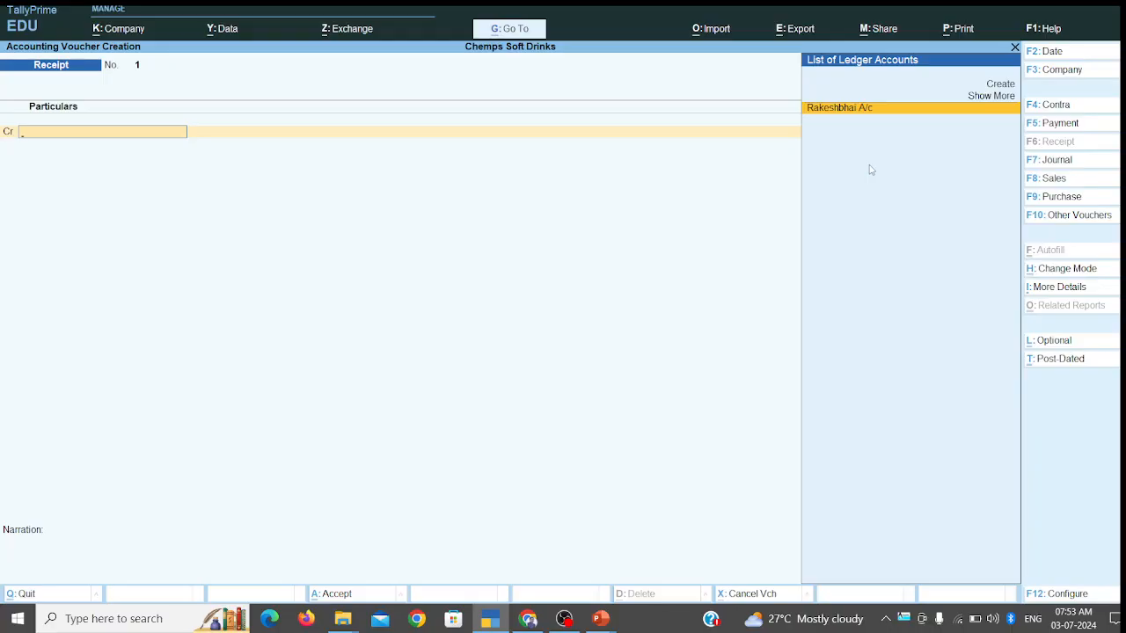
pyautogui.press('Return')
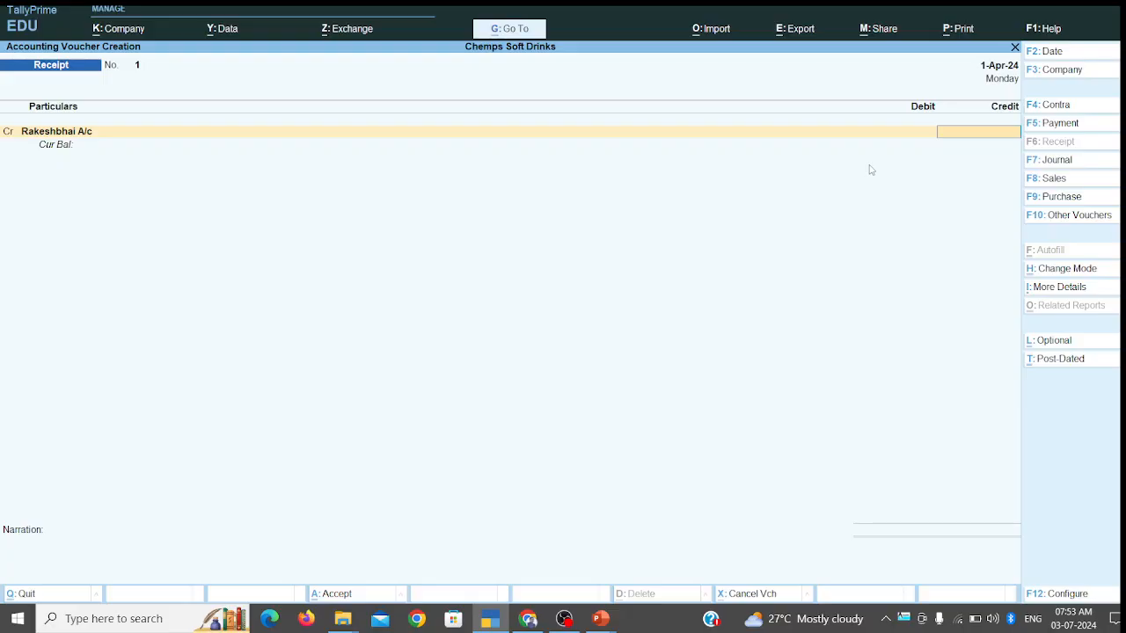
pyautogui.write('30000')
pyautogui.press('Return')
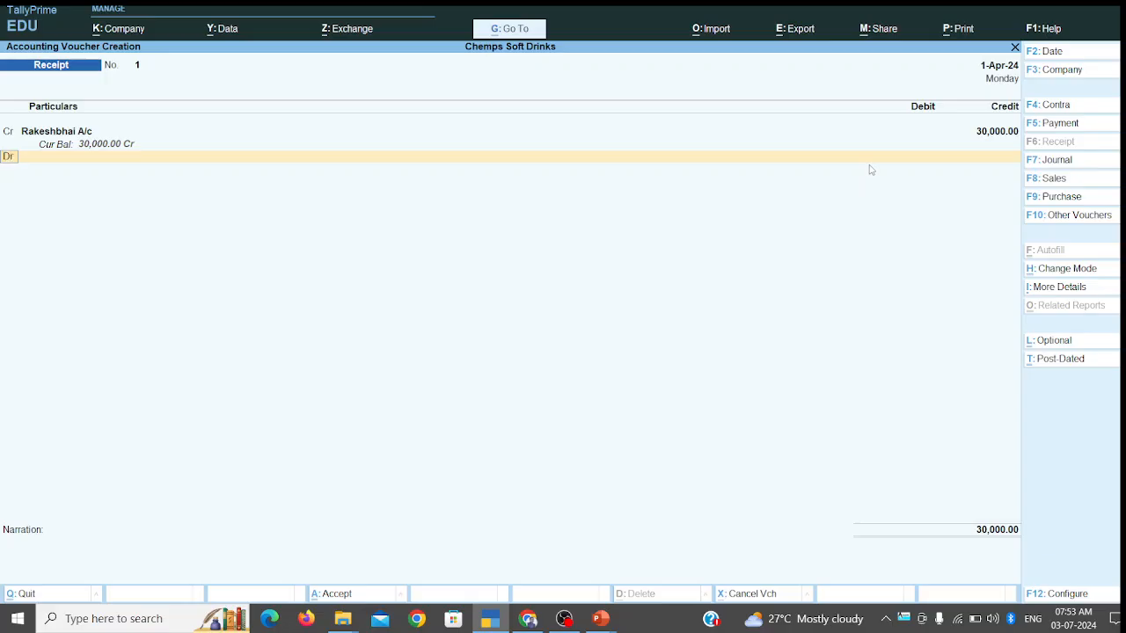
# Step: Debit Cash with 30,000, save the receipt voucher without a narration and close voucher entry
pyautogui.press('Return')
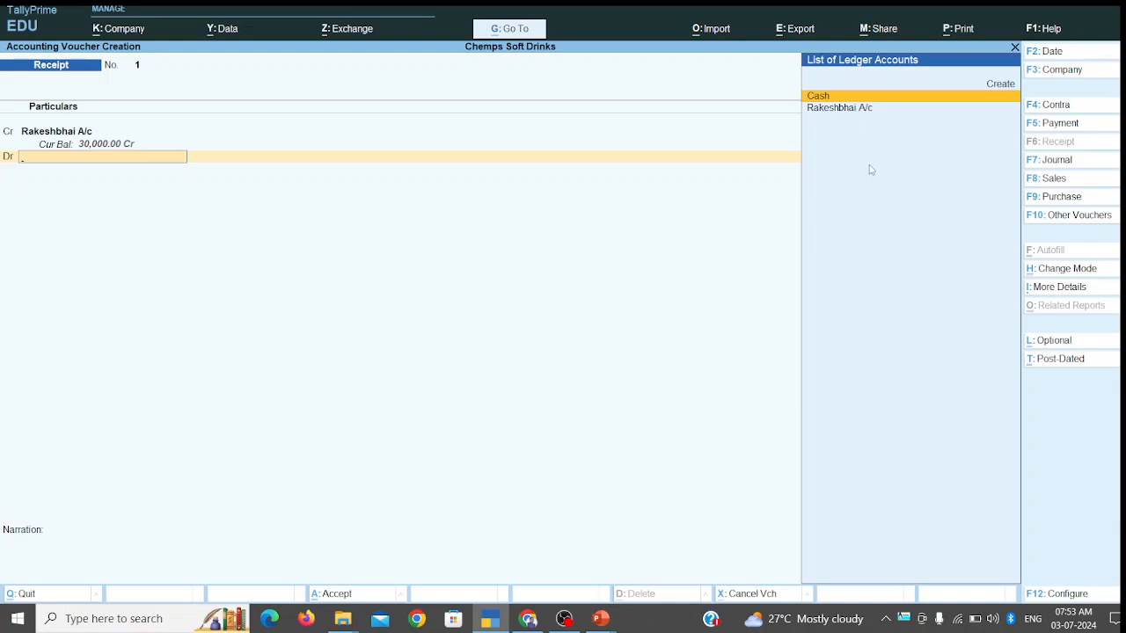
pyautogui.press('Return')
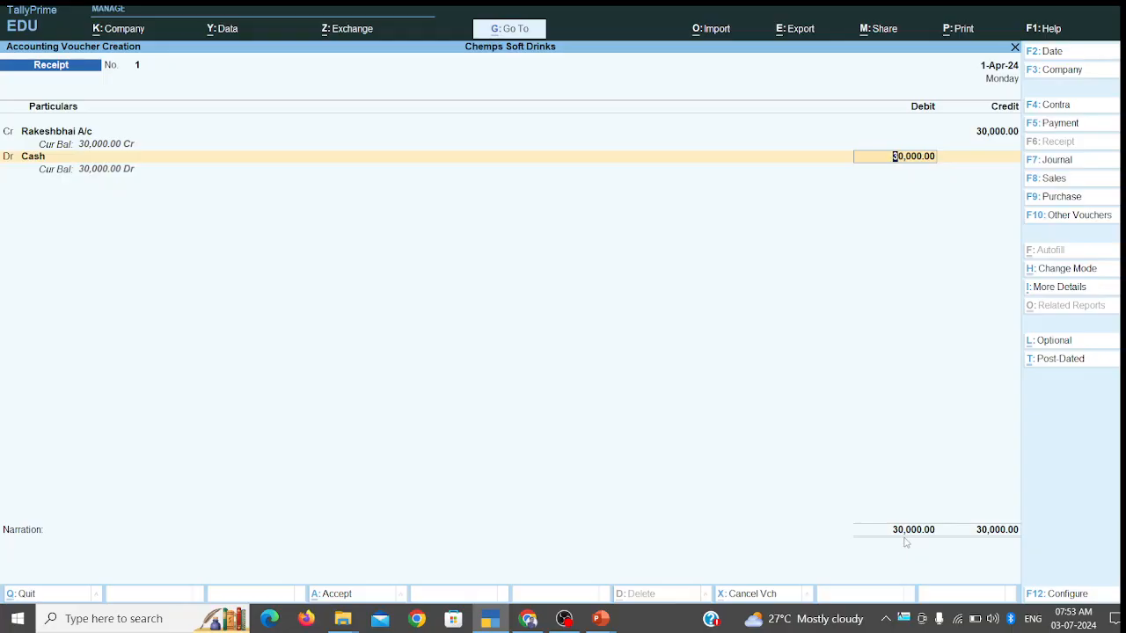
pyautogui.press('Return')
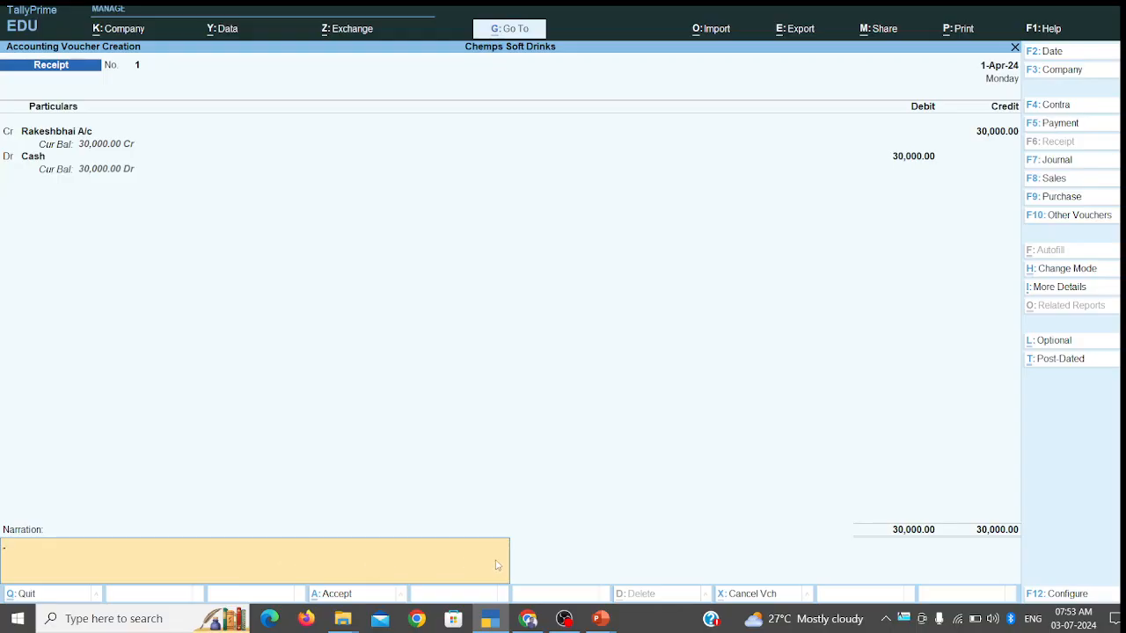
pyautogui.press('Return')
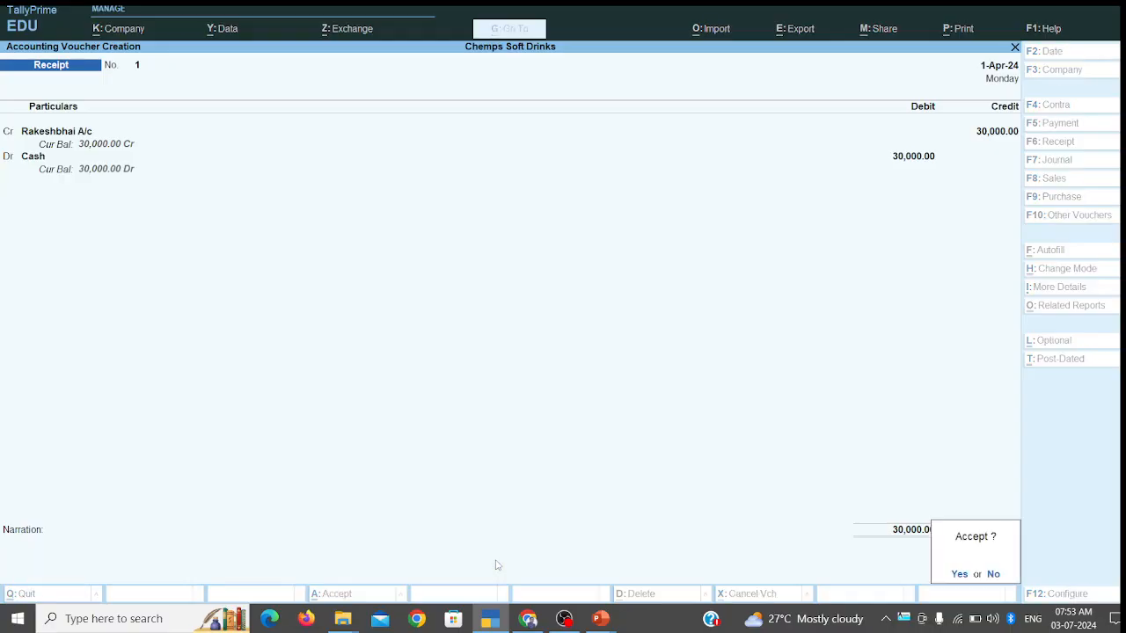
pyautogui.press('Return')
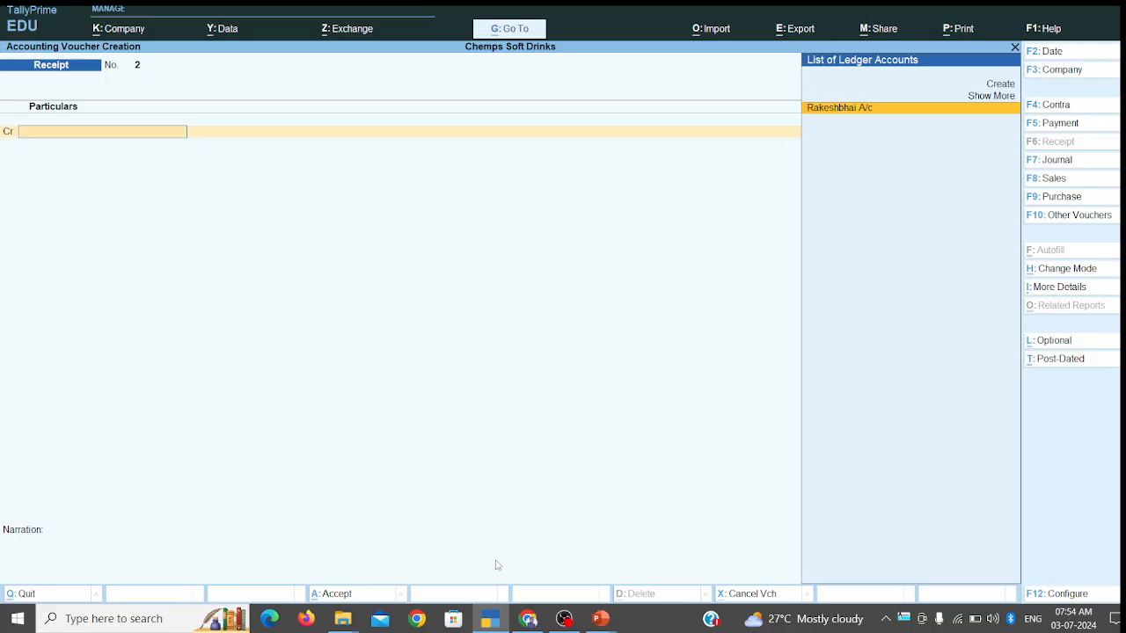
pyautogui.press('Escape')
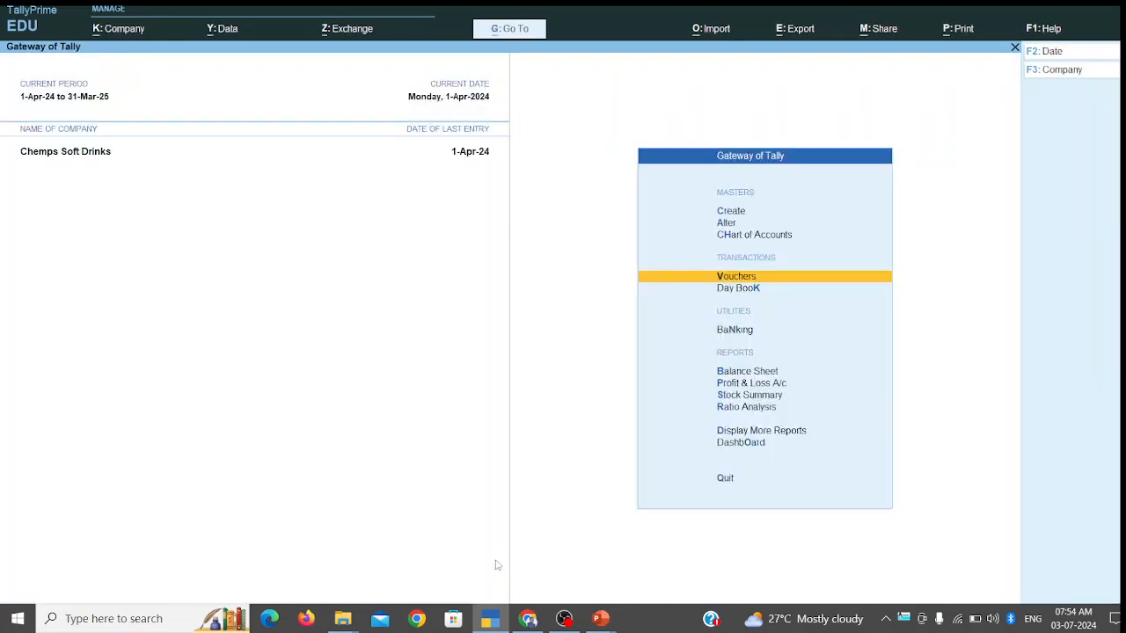
pyautogui.press('Escape')
pyautogui.press('n')
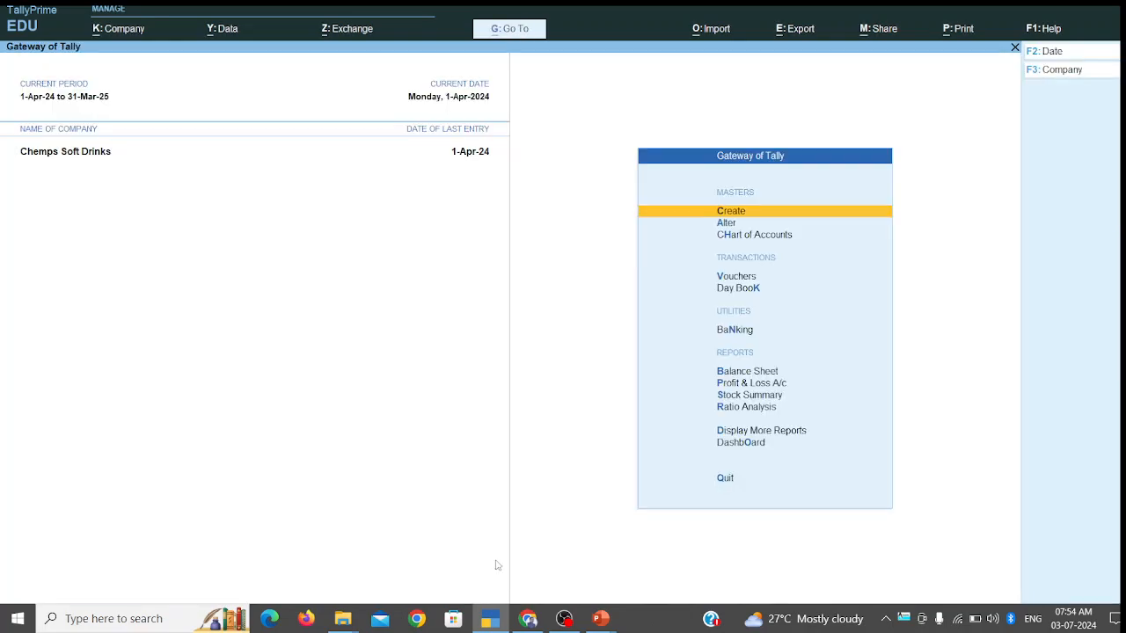
# Step: Reopen the saved receipt voucher No. 1 from voucher entry, review its credit and debit lines, and return to the Gateway of Tally
pyautogui.press('Down')
pyautogui.press('Down')
pyautogui.press('Down')
pyautogui.press('Down')
pyautogui.press('Up')
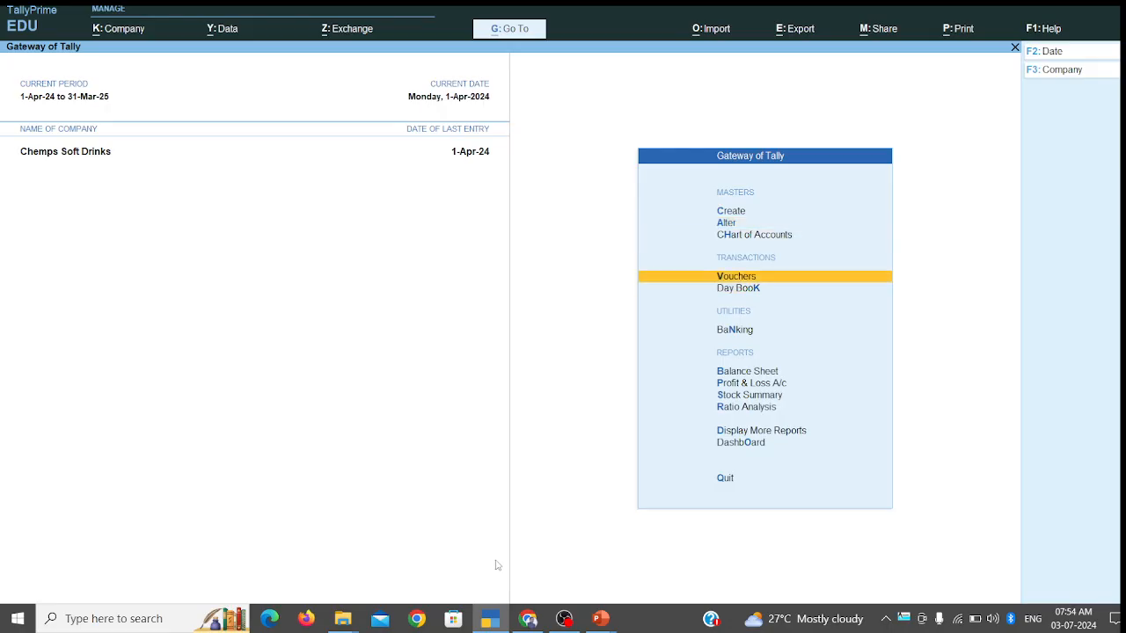
pyautogui.press('Return')
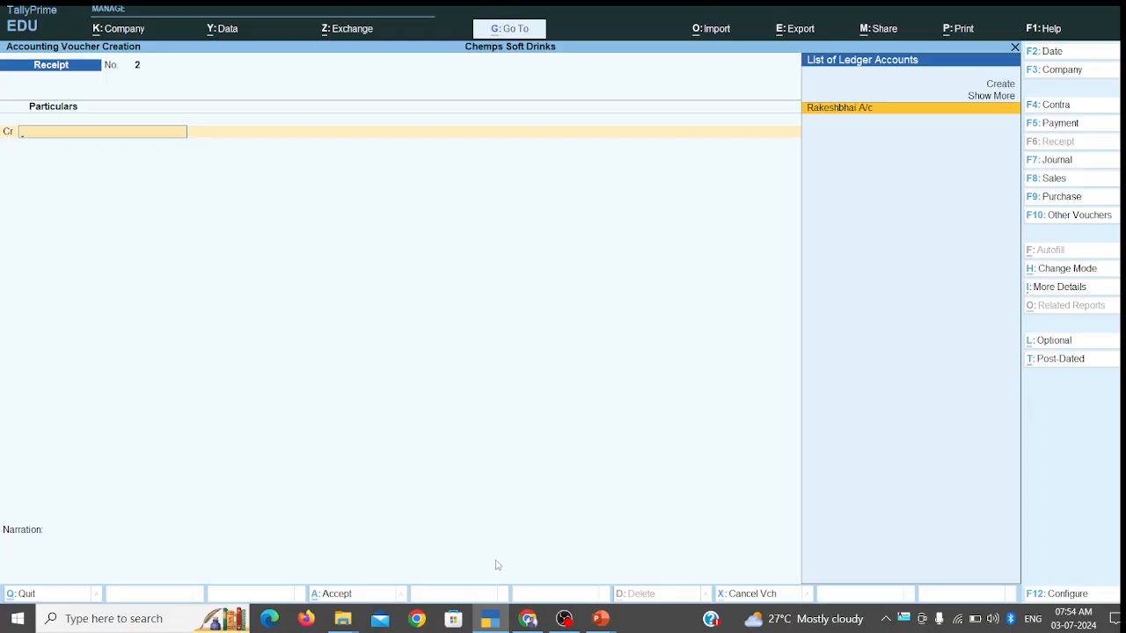
pyautogui.press('pageup')
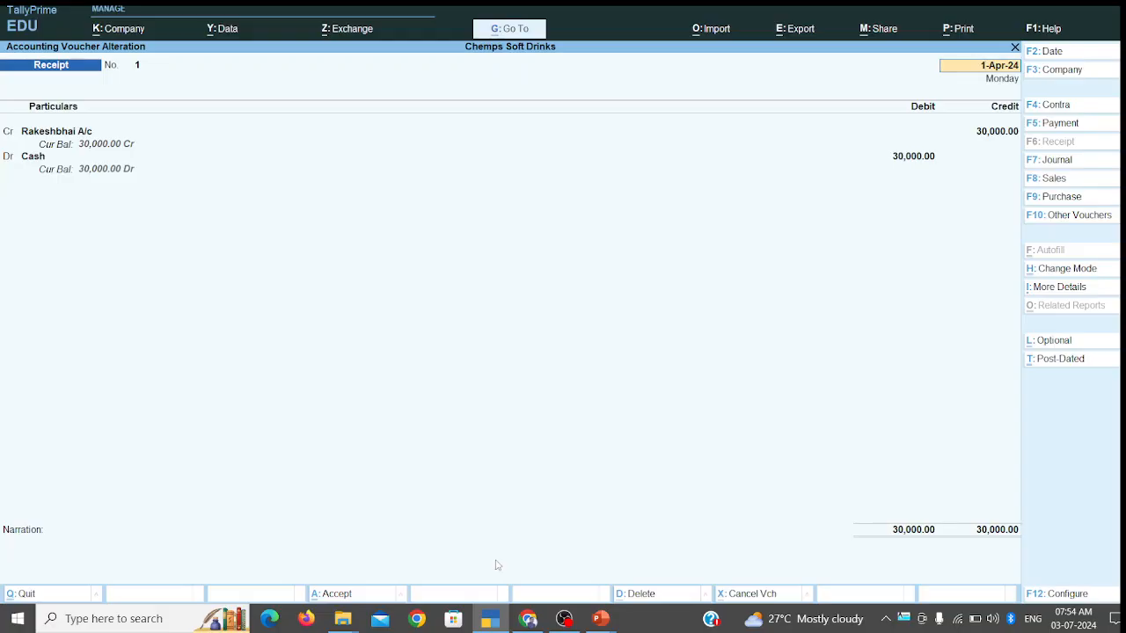
pyautogui.press('BackSpace')
pyautogui.press('Escape')
pyautogui.press('y')
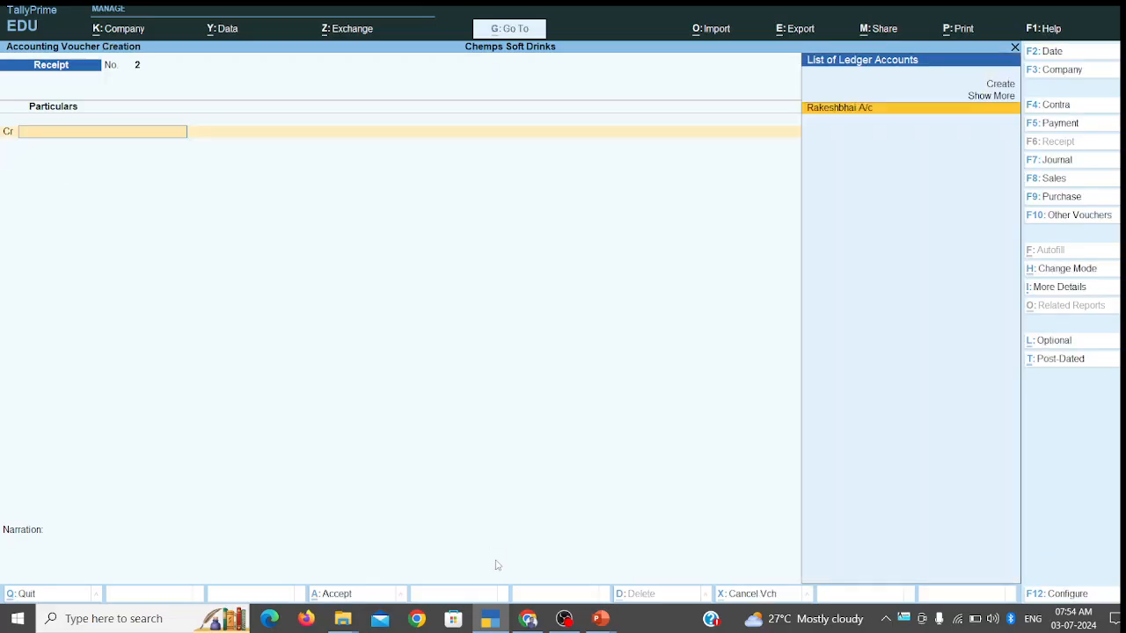
pyautogui.press('Escape')
pyautogui.press('y')
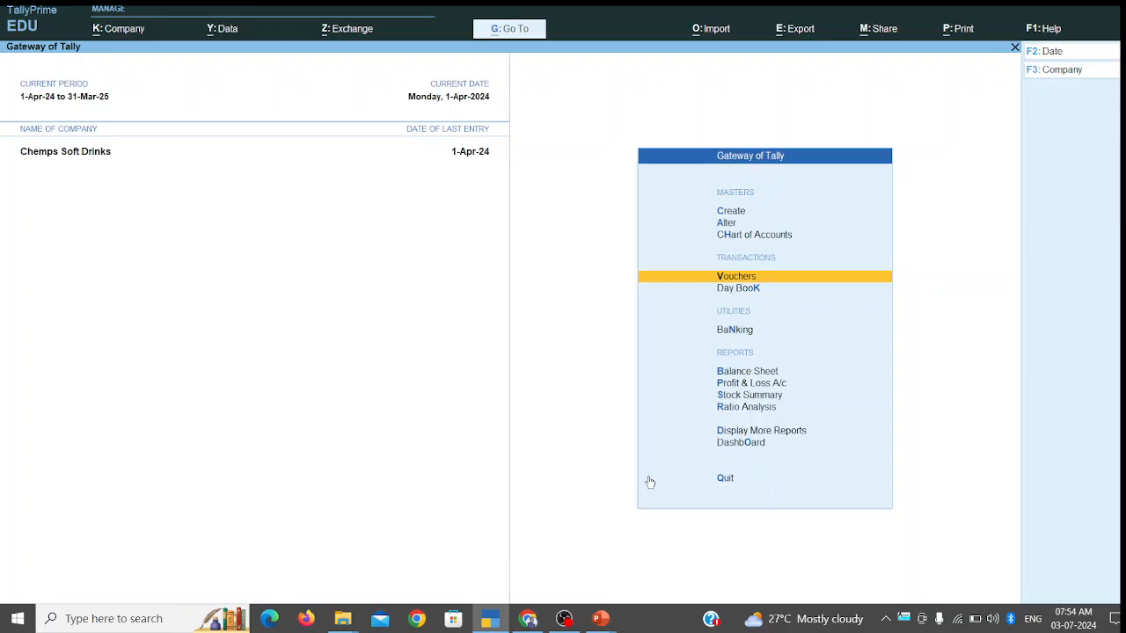
pyautogui.press('Down')
pyautogui.press('Down')
pyautogui.press('Down')
pyautogui.press('Down')
pyautogui.press('Down')
pyautogui.press('Down')
pyautogui.press('Down')
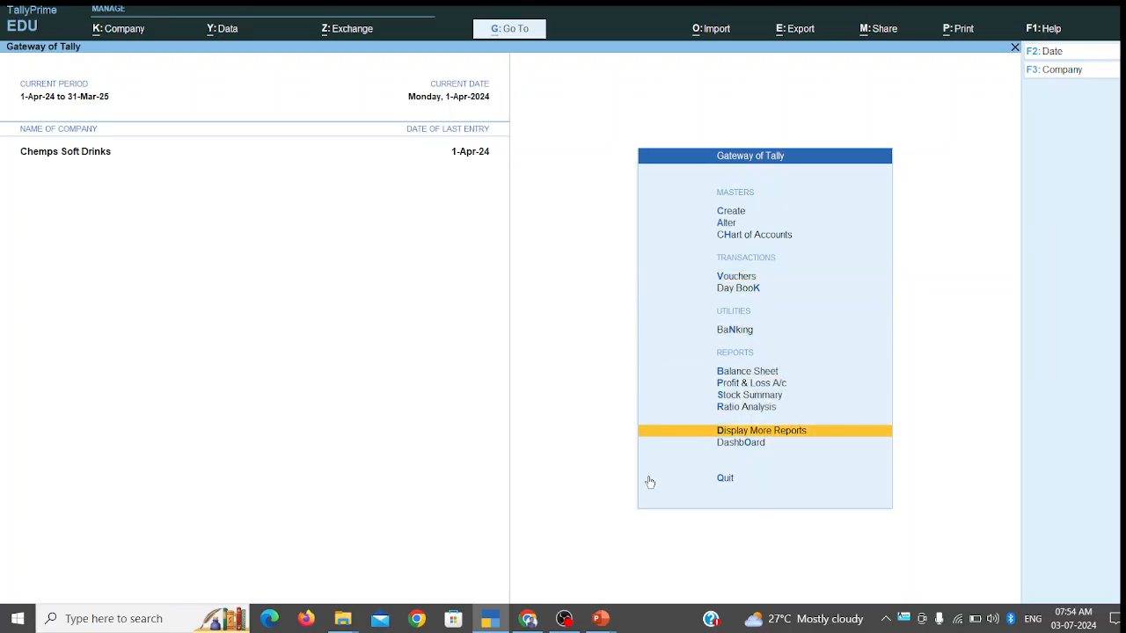
# Step: Open the Day Book, review the receipt voucher listed for 1-Apr-24, and return to the Gateway of Tally
pyautogui.press('Up')
pyautogui.press('Up')
pyautogui.press('Up')
pyautogui.press('Up')
pyautogui.press('Up')
pyautogui.press('Up')
pyautogui.press('Up')
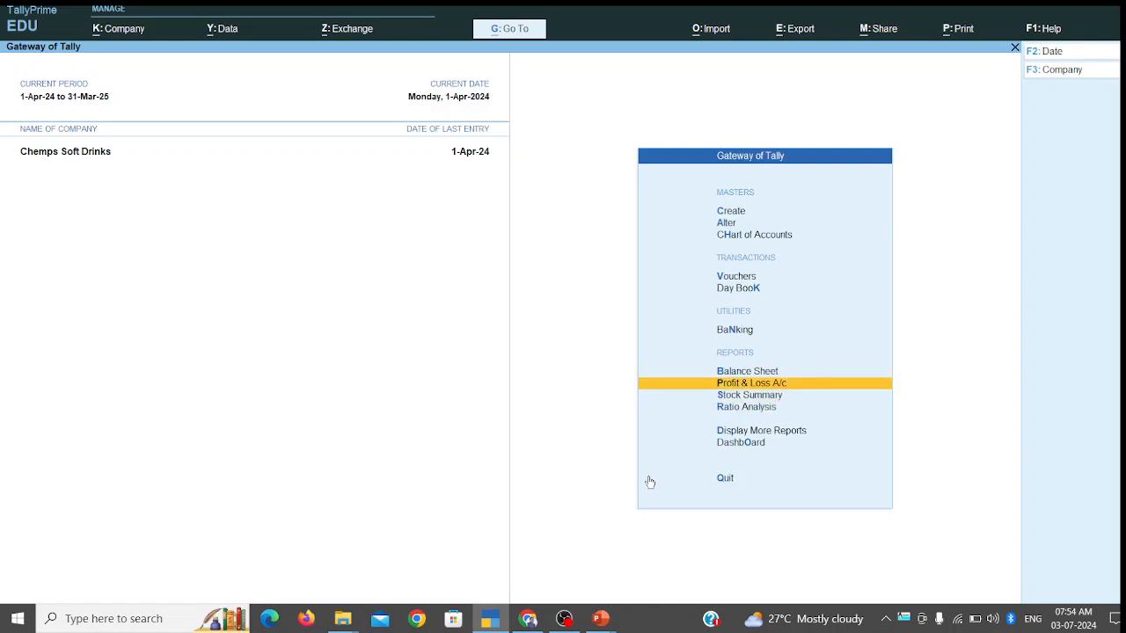
pyautogui.press('Down')
pyautogui.press('Down')
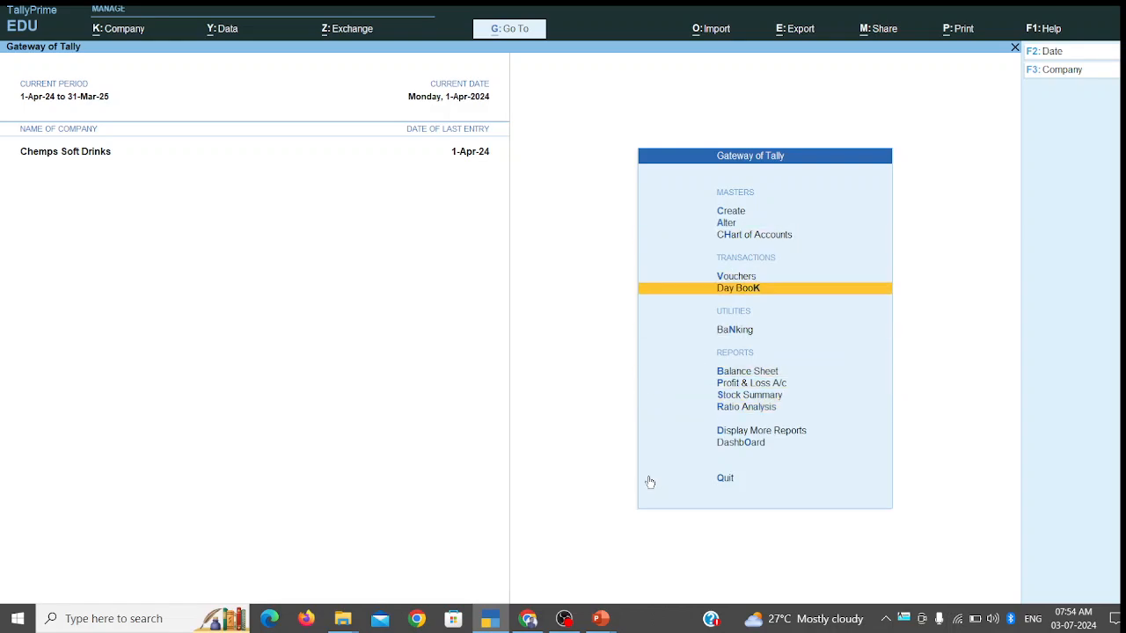
pyautogui.press('Up')
pyautogui.press('Down')
pyautogui.press('Return')
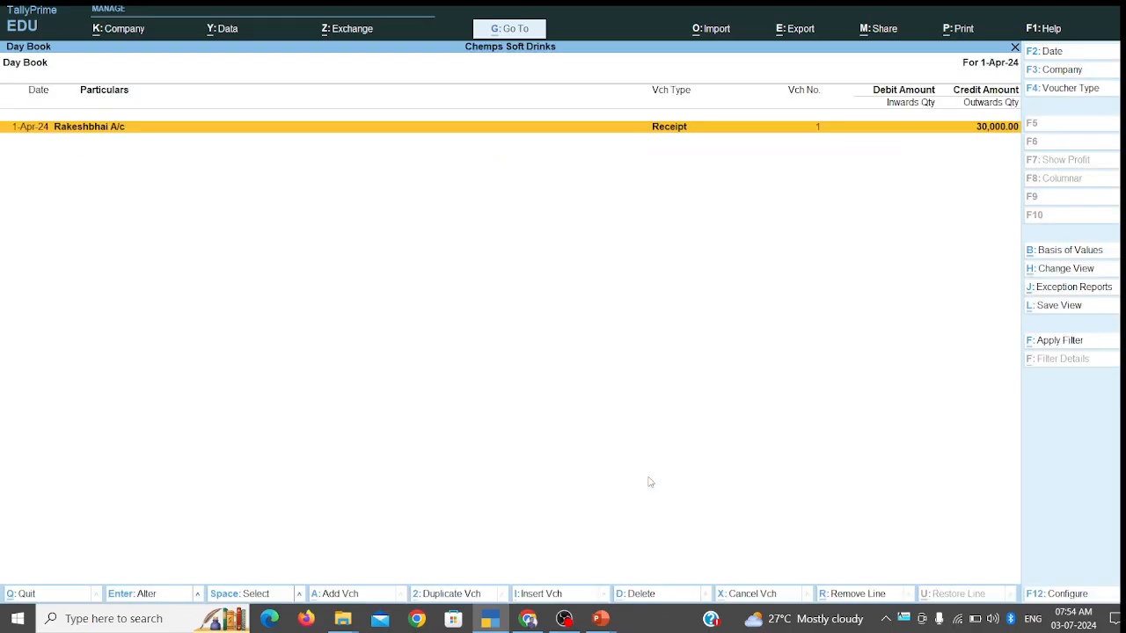
pyautogui.press('Return')
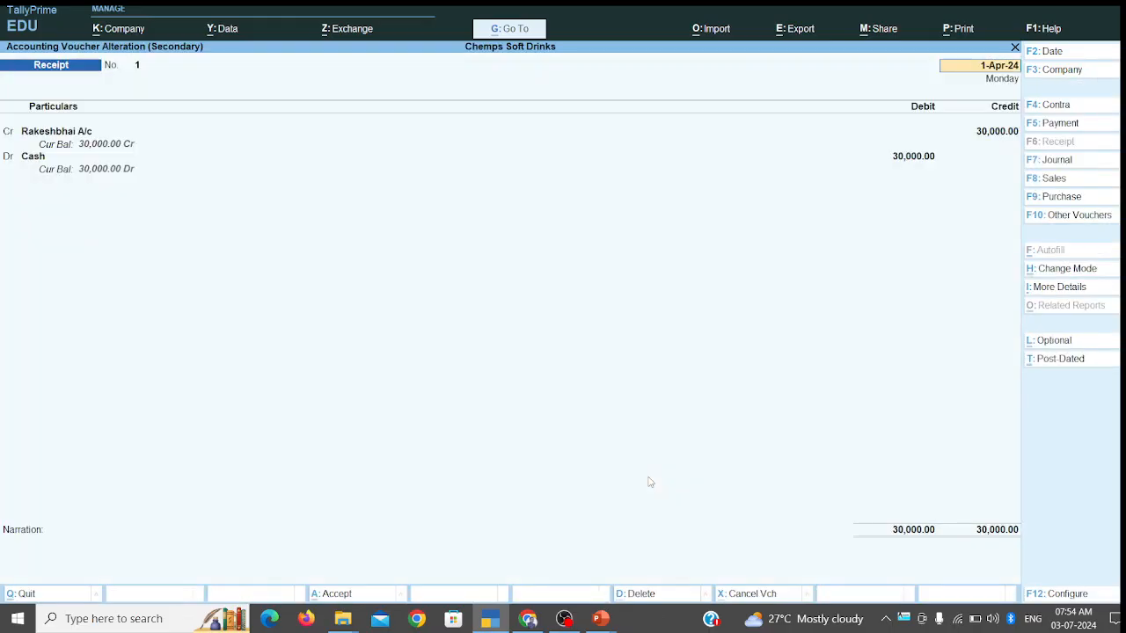
pyautogui.press('BackSpace')
pyautogui.press('Escape')
pyautogui.press('Escape')
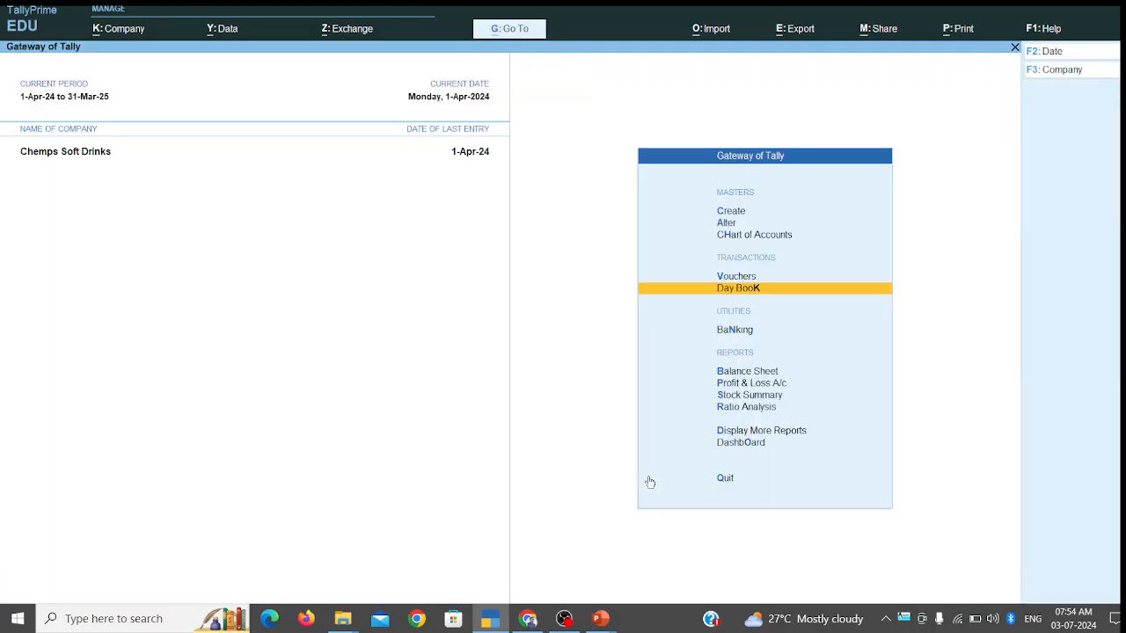
pyautogui.press('Escape')
pyautogui.press('n')
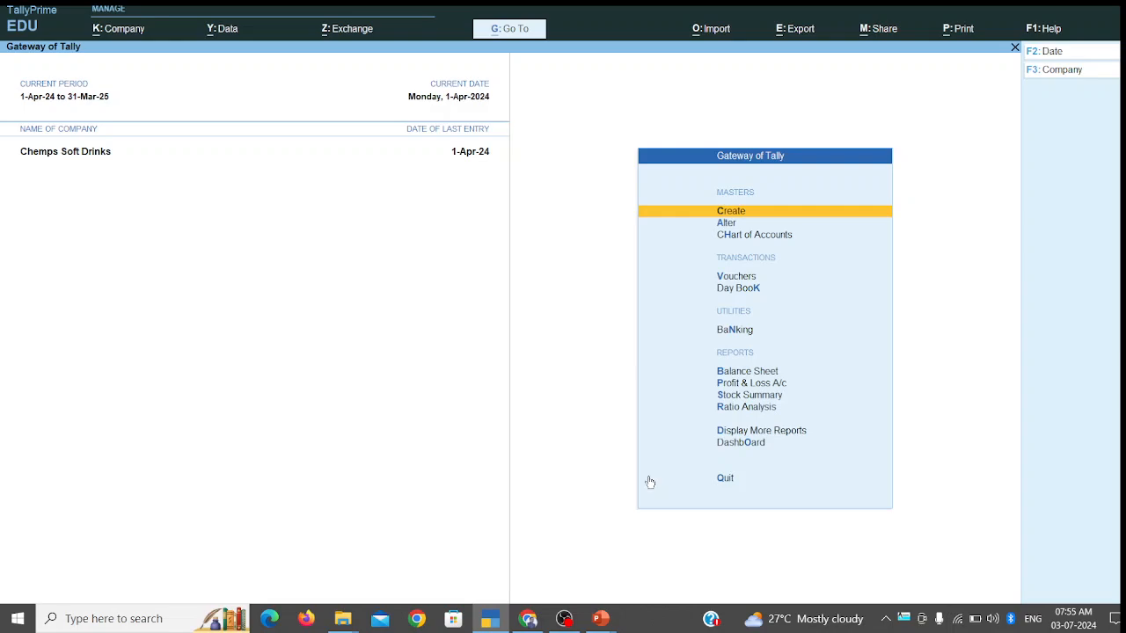
pyautogui.press('Down')
pyautogui.press('Up')
pyautogui.press('Down')
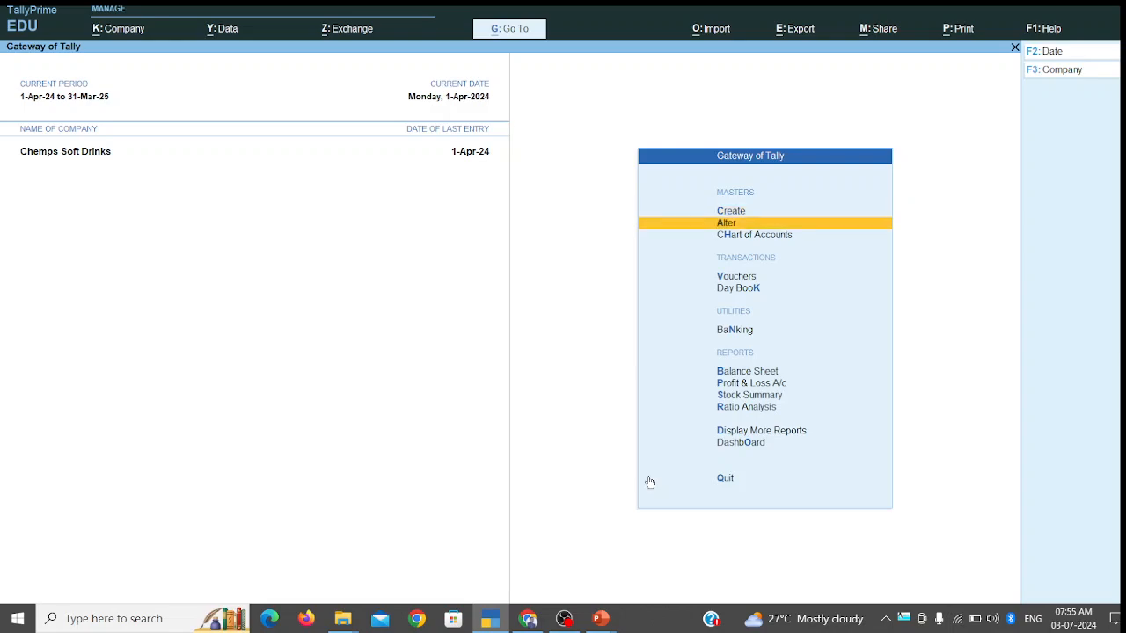
pyautogui.press('Up')
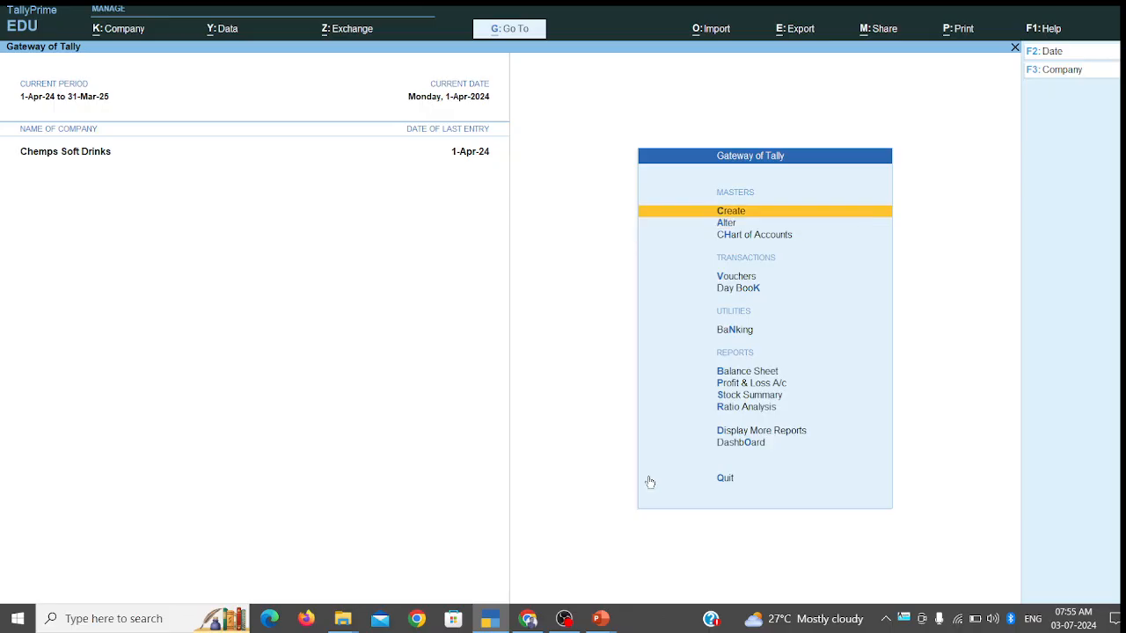
pyautogui.press('Return')
pyautogui.press('Down')
pyautogui.press('Return')
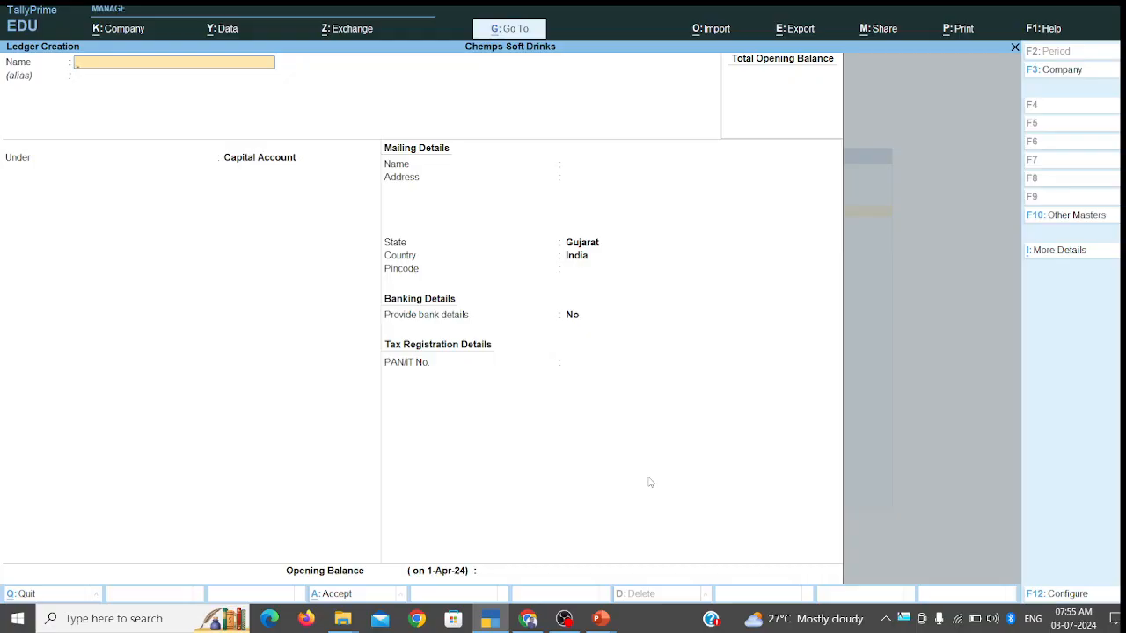
pyautogui.press('Escape')
pyautogui.press('y')
pyautogui.press('Escape')
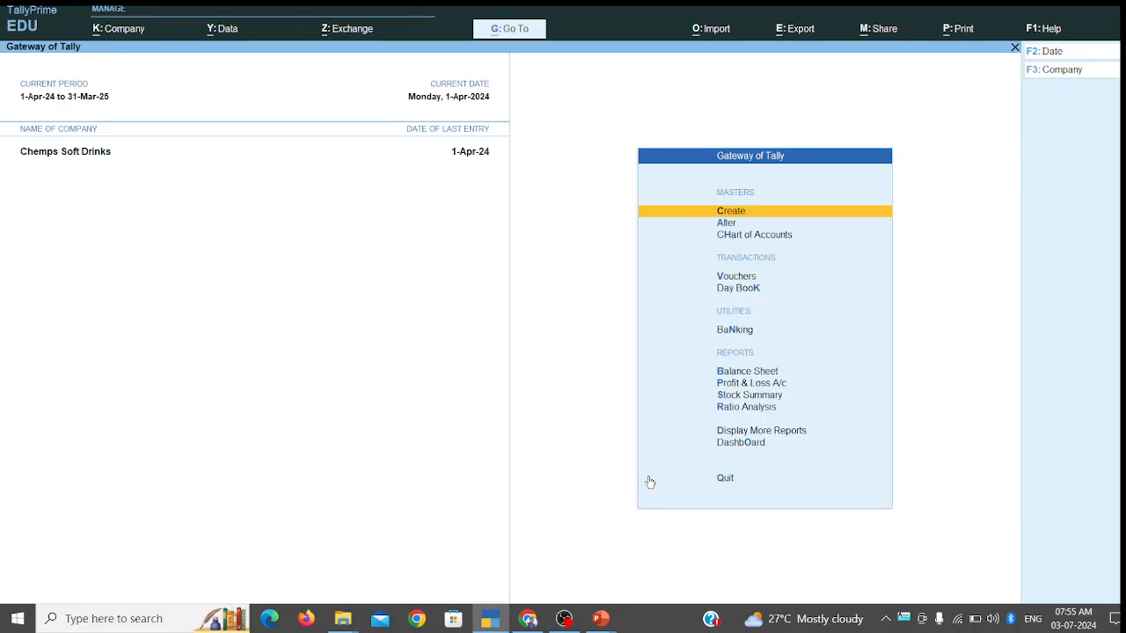
# Step: Delete the 30,000 receipt voucher dated 1-Apr-24 from the Day Book and return to the Gateway of Tally
pyautogui.press('Down')
pyautogui.press('Down')
pyautogui.press('Down')
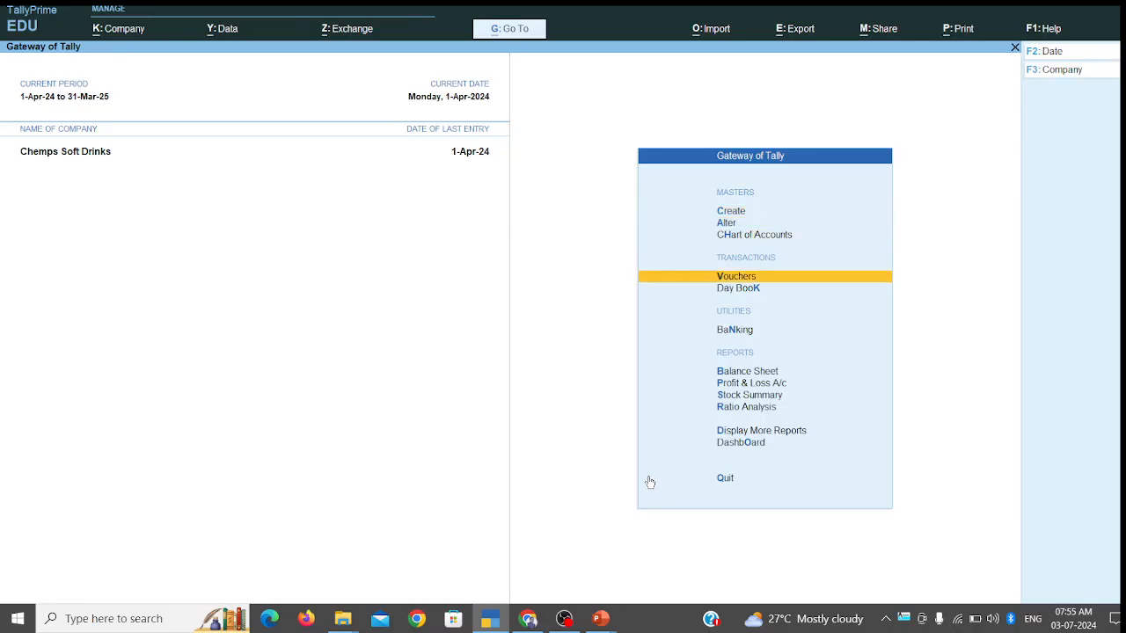
pyautogui.press('Down')
pyautogui.press('Return')
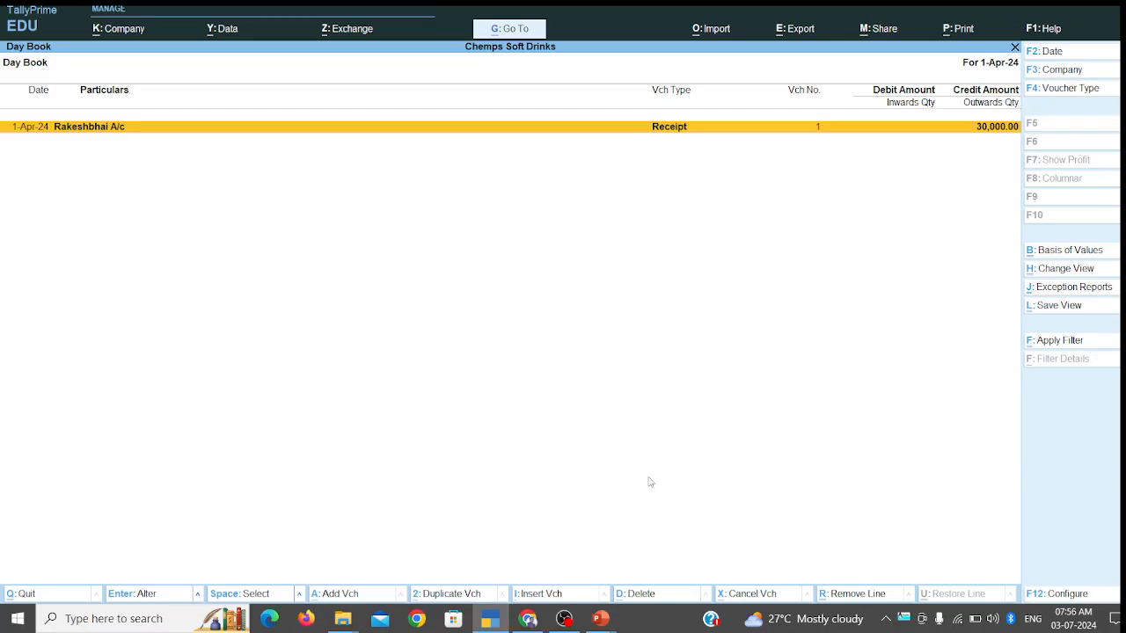
pyautogui.press('alt')
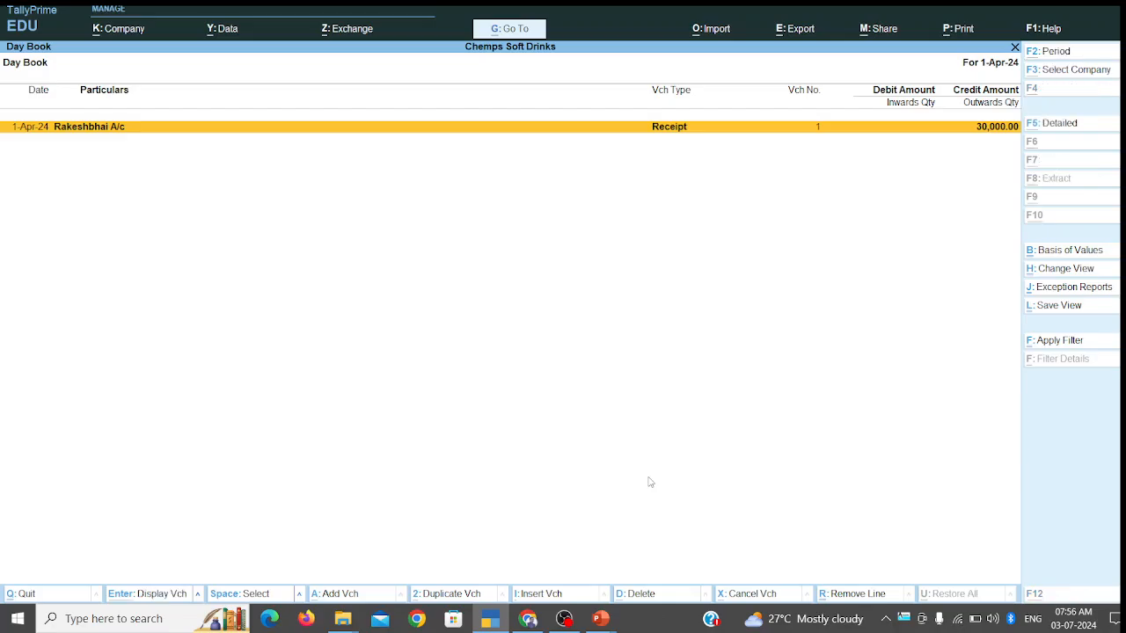
pyautogui.hotkey('alt', 'd')
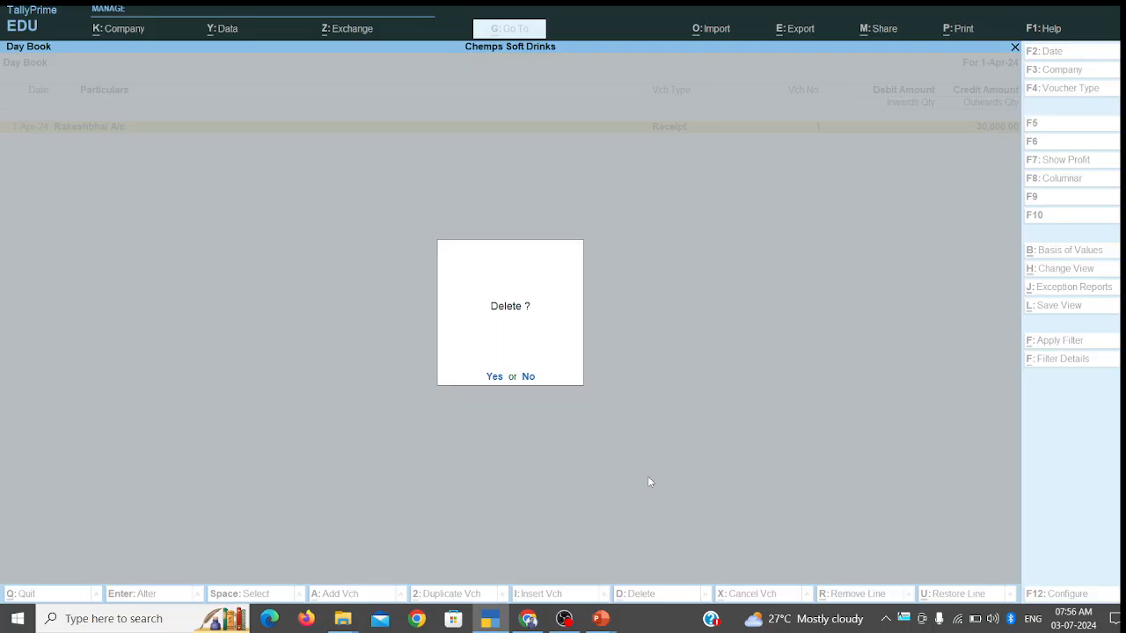
pyautogui.press('y')
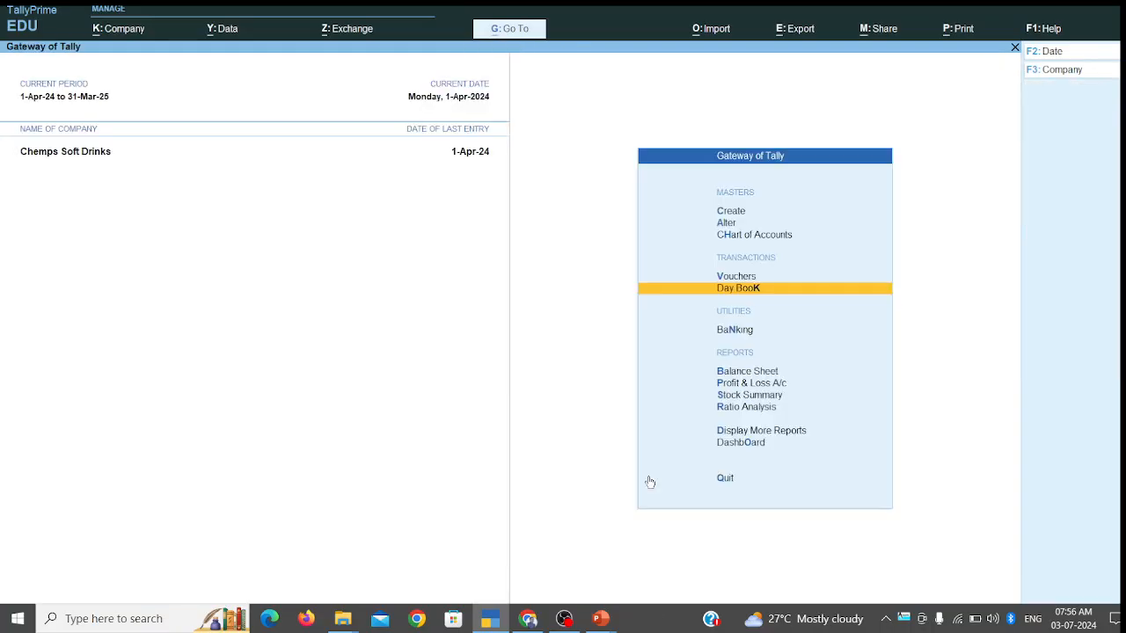
pyautogui.click(650, 482)
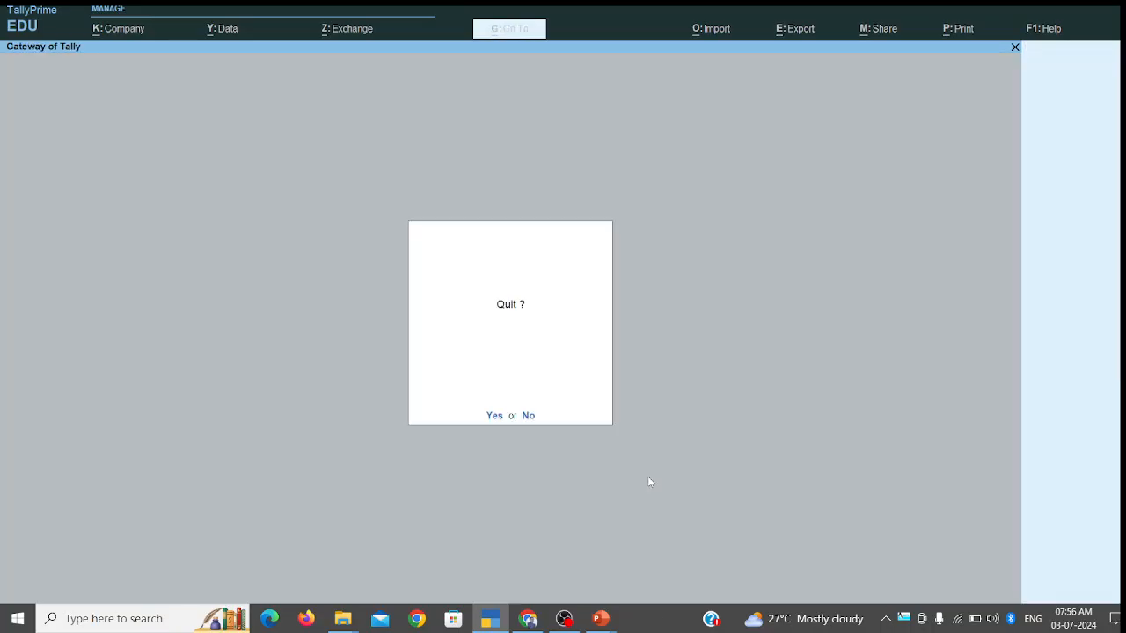
pyautogui.press('n')
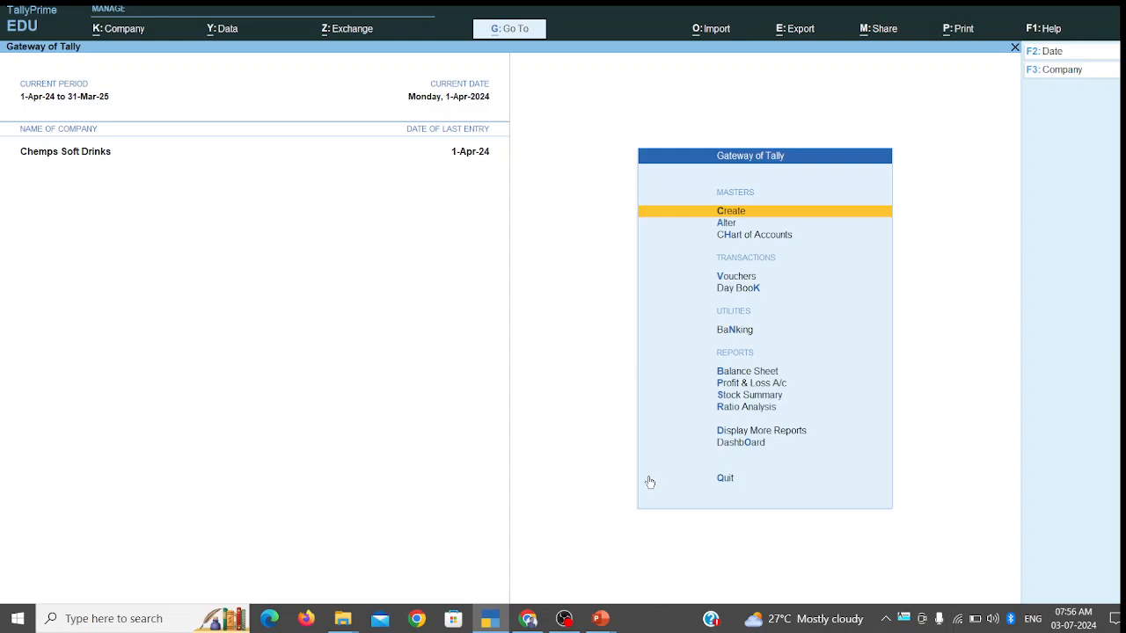